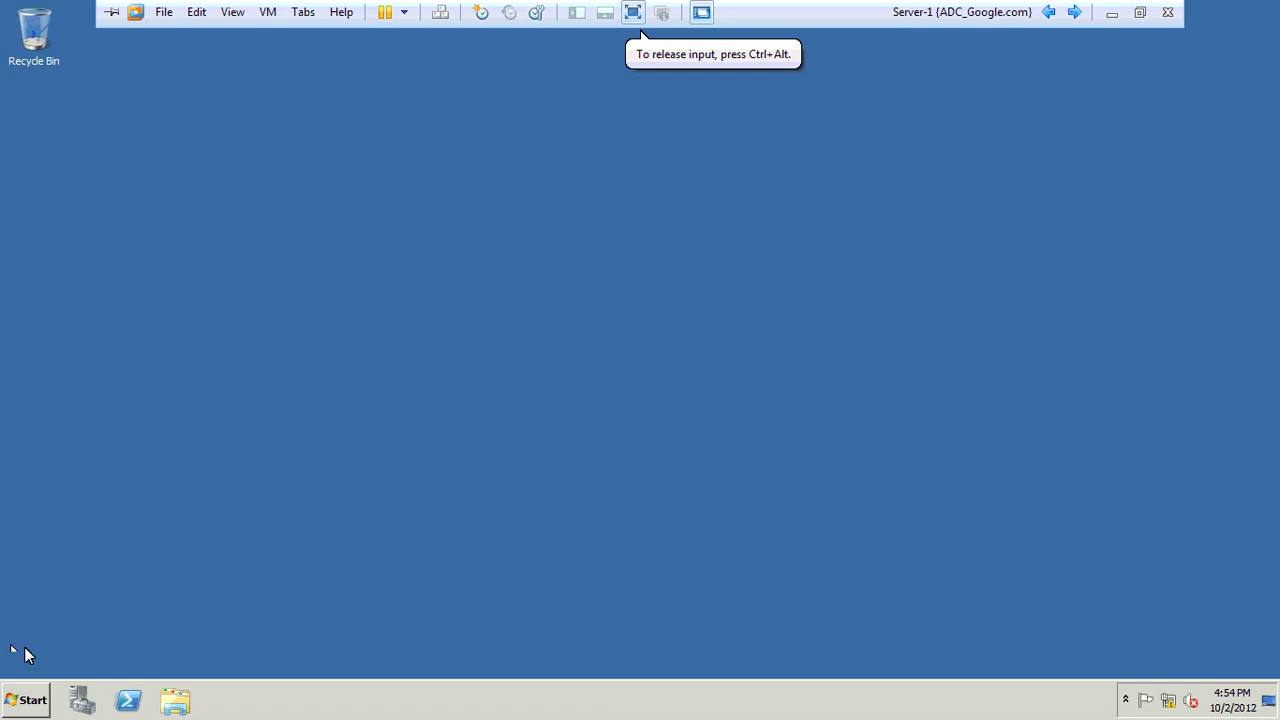
Step: Review the advanced sharing settings of the current Public network profile, starting from the Network and Sharing Center
{"action": "left_click", "coordinate": [1169, 700]}
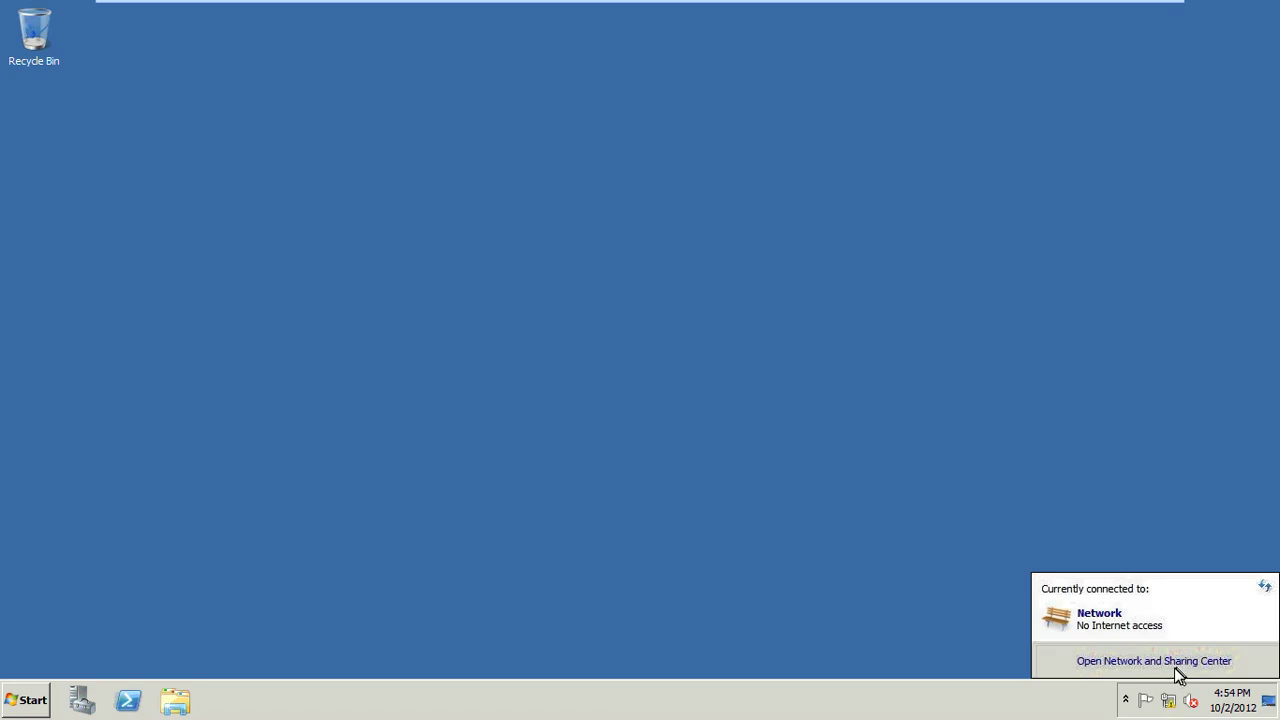
{"action": "left_click", "coordinate": [1177, 661]}
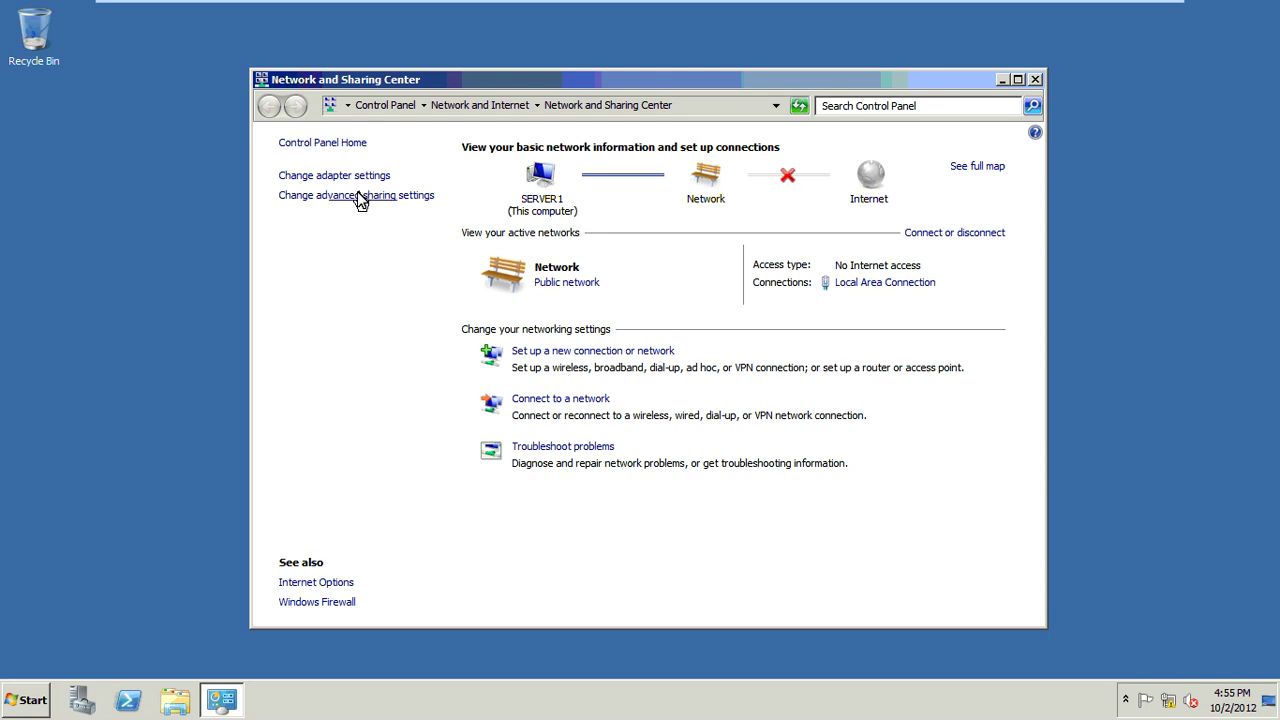
{"action": "left_click", "coordinate": [426, 196]}
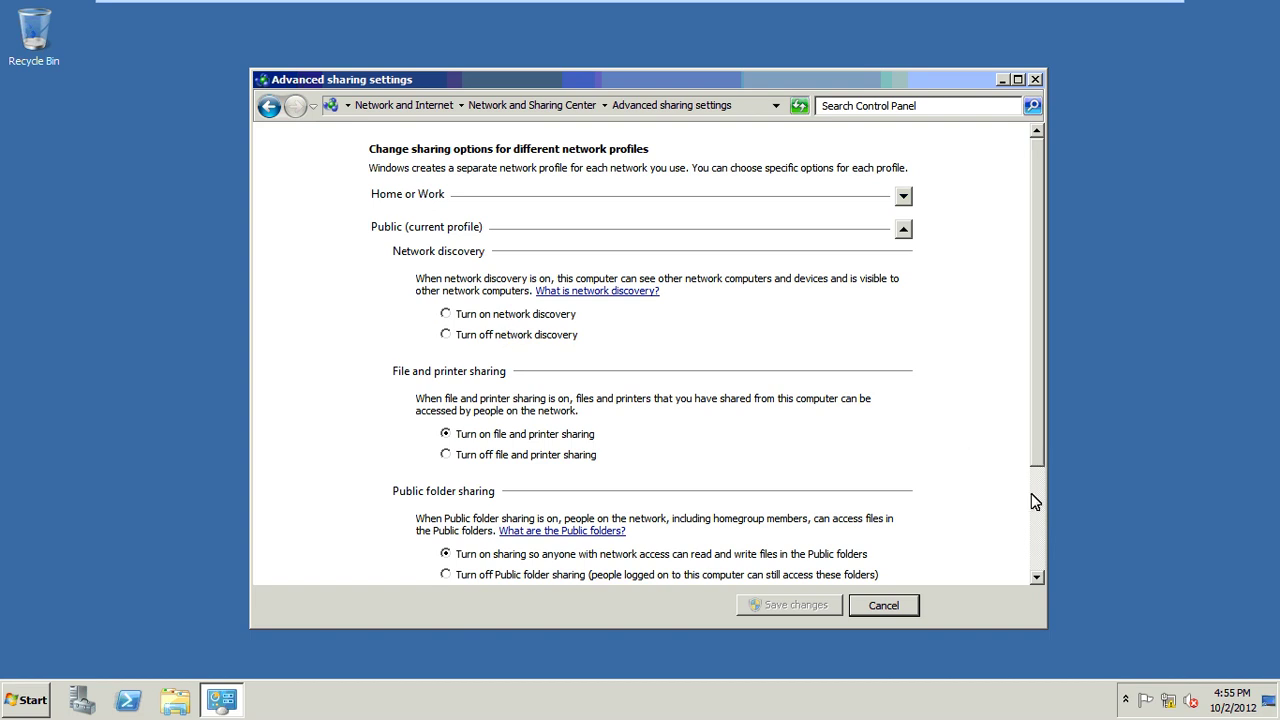
{"action": "scroll", "coordinate": [900, 604], "scroll_direction": "down", "scroll_amount": 3}
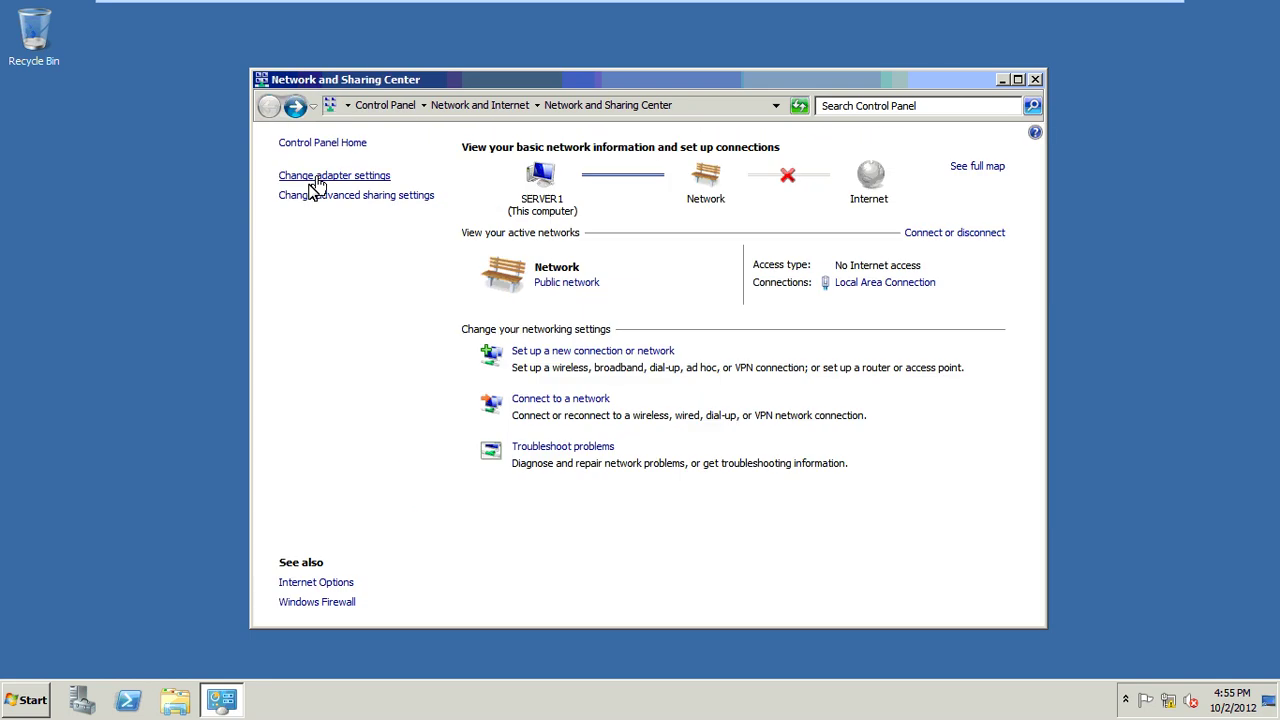
{"action": "left_click", "coordinate": [203, 175]}
Step: Open the Internet Protocol Version 4 (TCP/IPv4) properties of the Local Area Connection adapter
{"action": "left_click", "coordinate": [322, 183]}
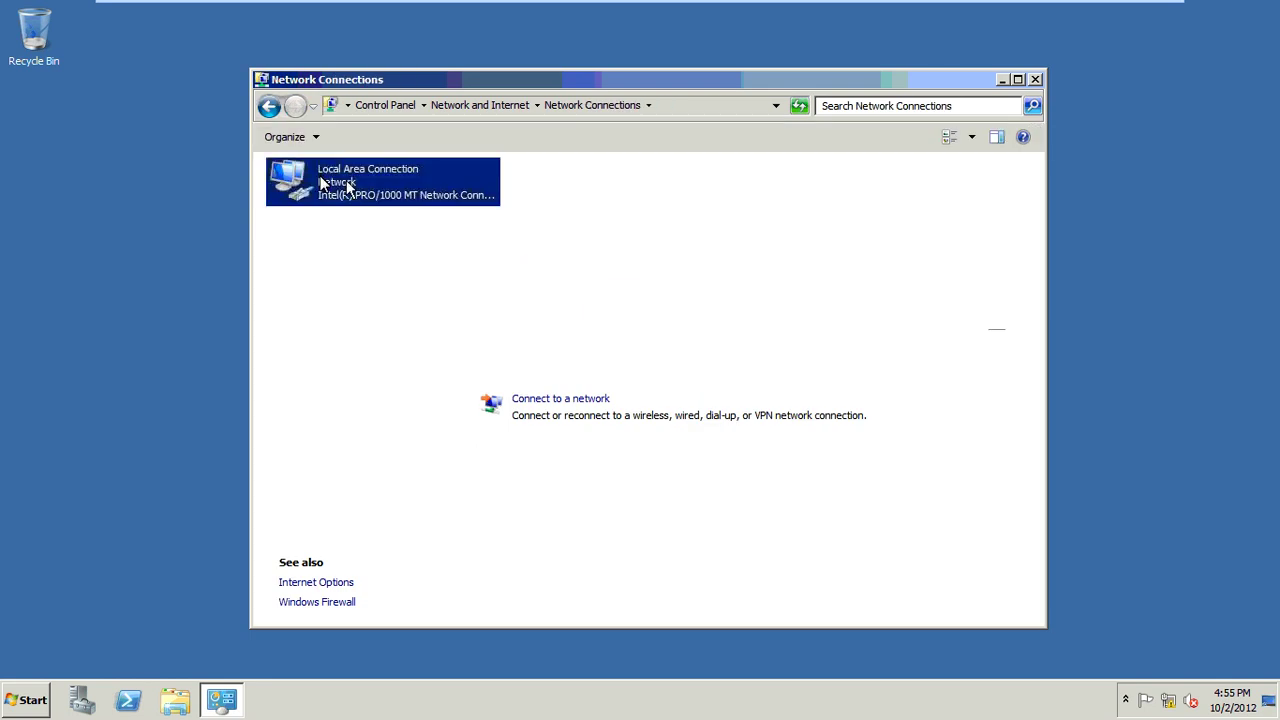
{"action": "right_click", "coordinate": [346, 182]}
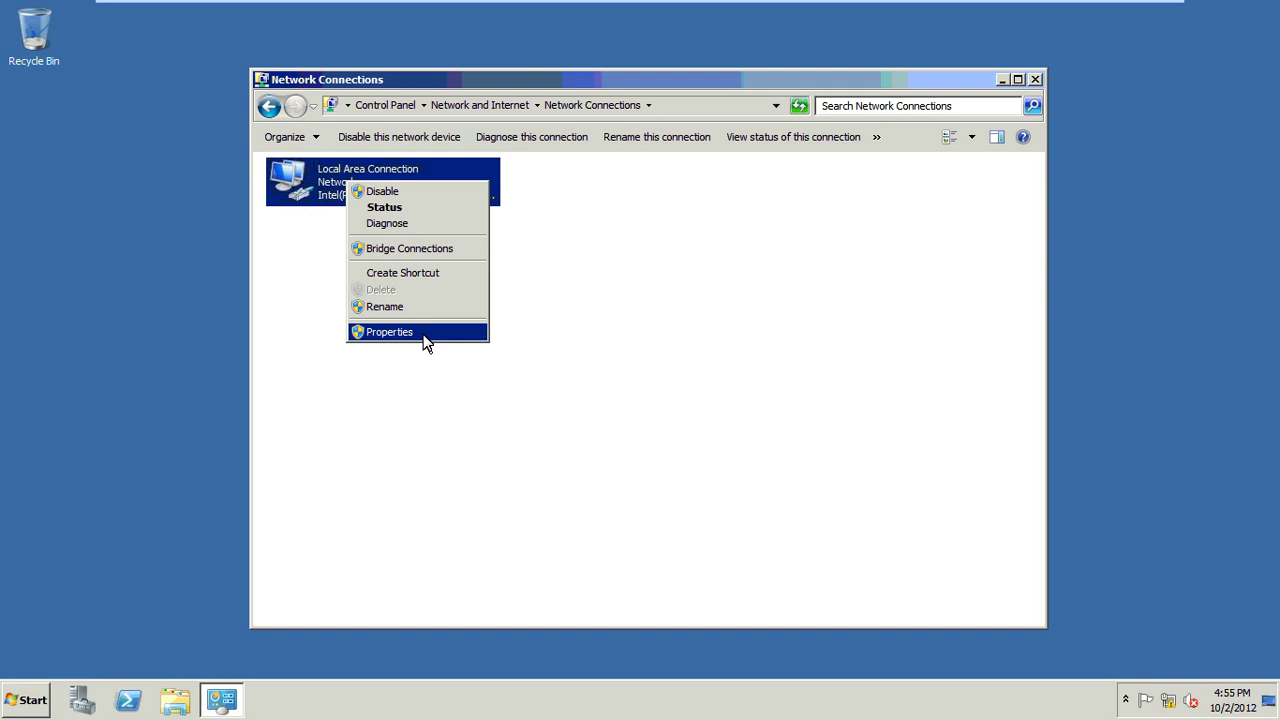
{"action": "left_click", "coordinate": [424, 338]}
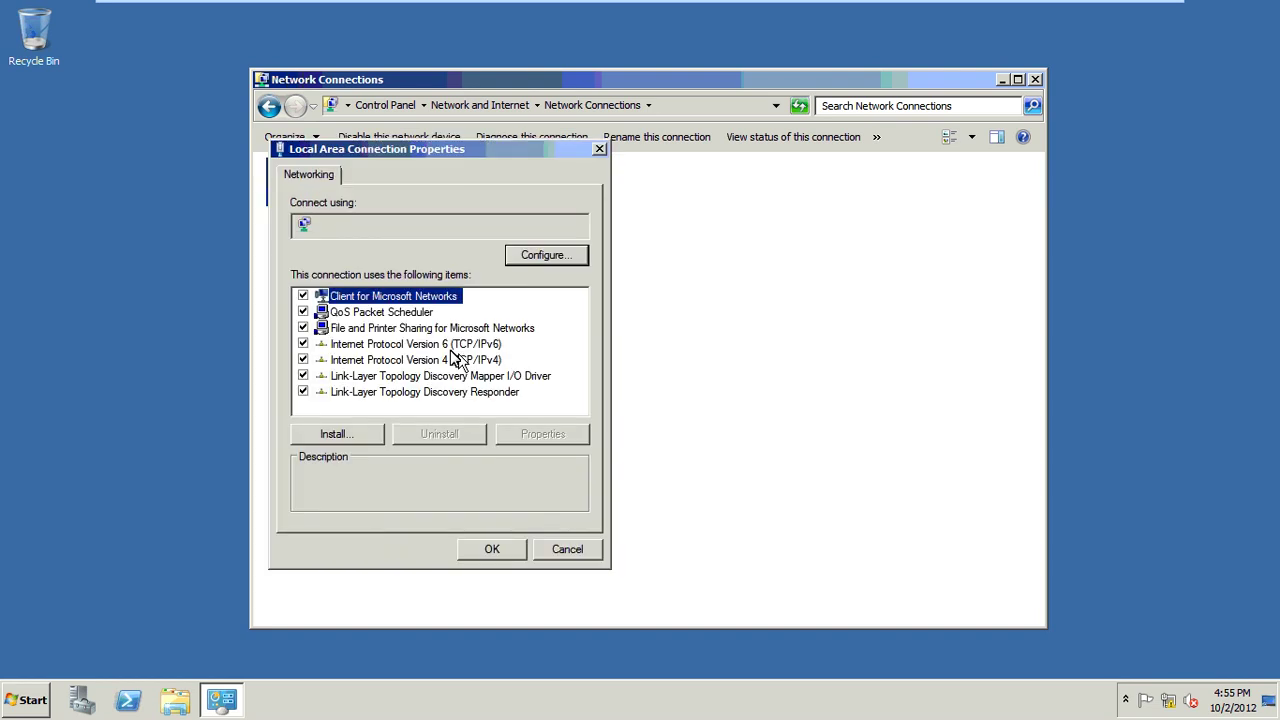
{"action": "left_click", "coordinate": [455, 358]}
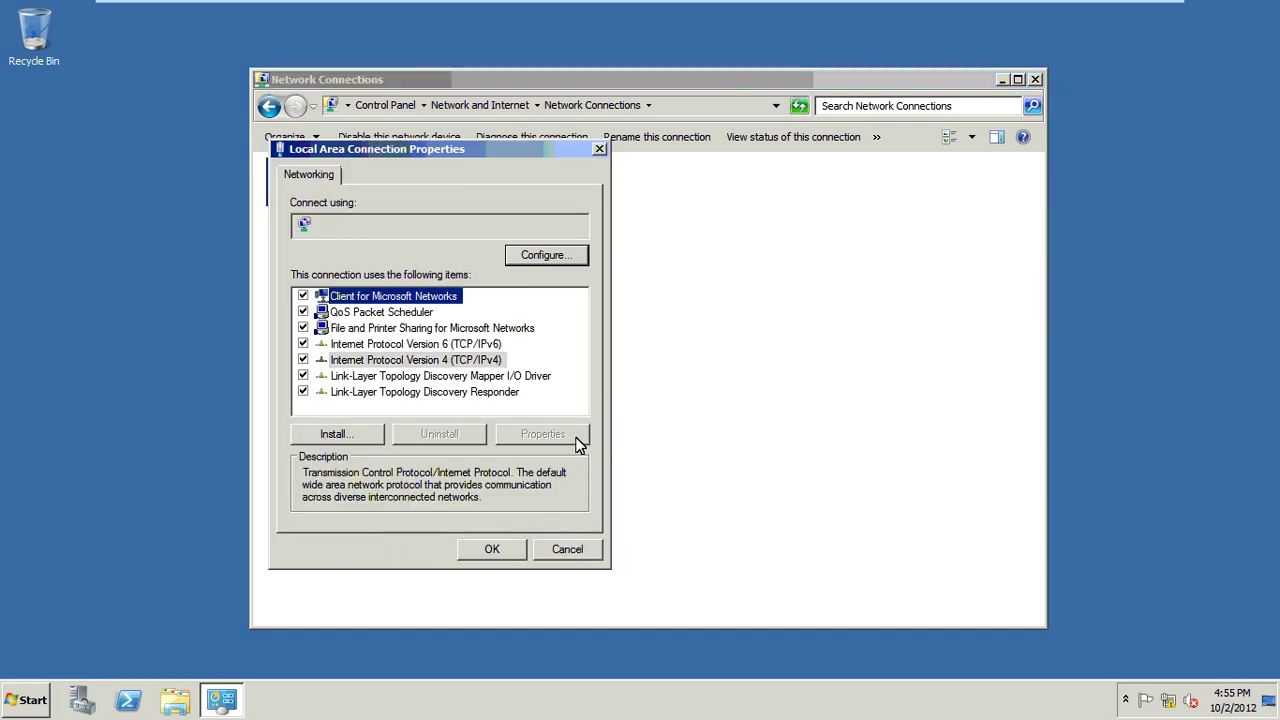
{"action": "left_click", "coordinate": [560, 438]}
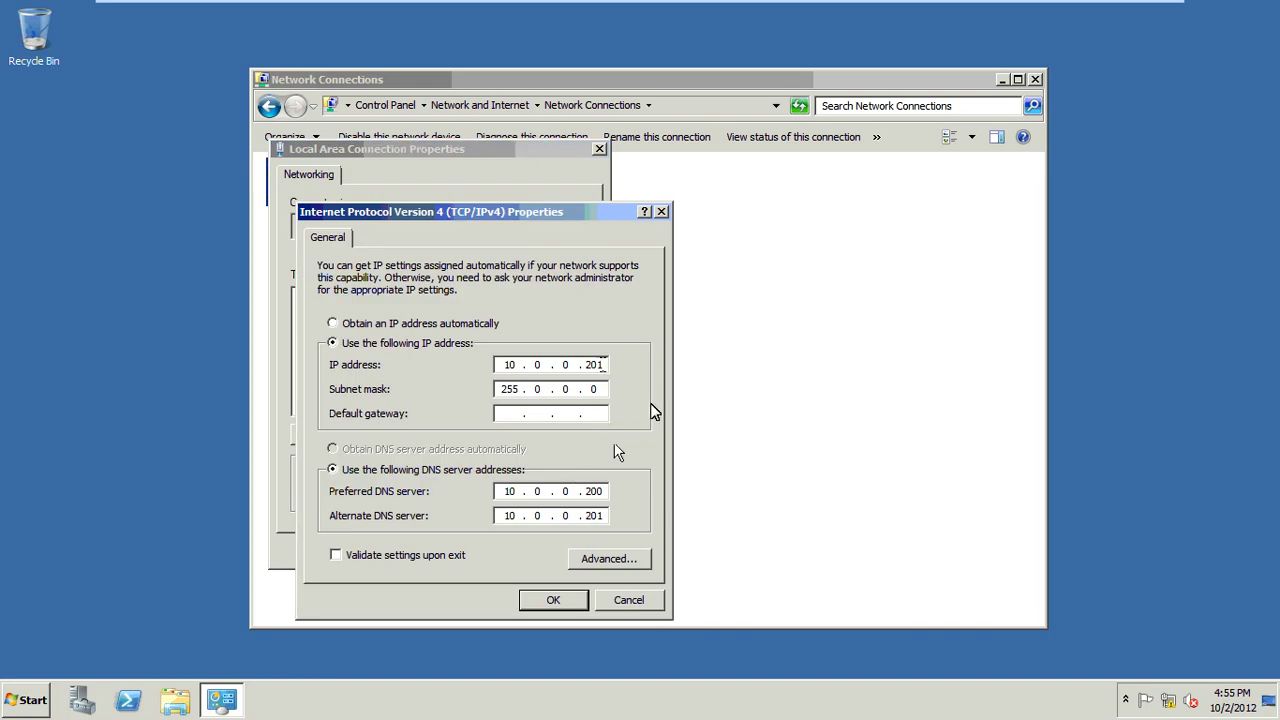
Step: Set the adapter's static IP address to 10.0.0.202 and accept the connection settings
{"action": "key", "text": "BackSpace"}
{"action": "type", "text": "2"}
{"action": "key", "text": "BackSpace"}
{"action": "type", "text": "2"}
{"action": "left_click", "coordinate": [566, 600]}
{"action": "left_click", "coordinate": [490, 548]}
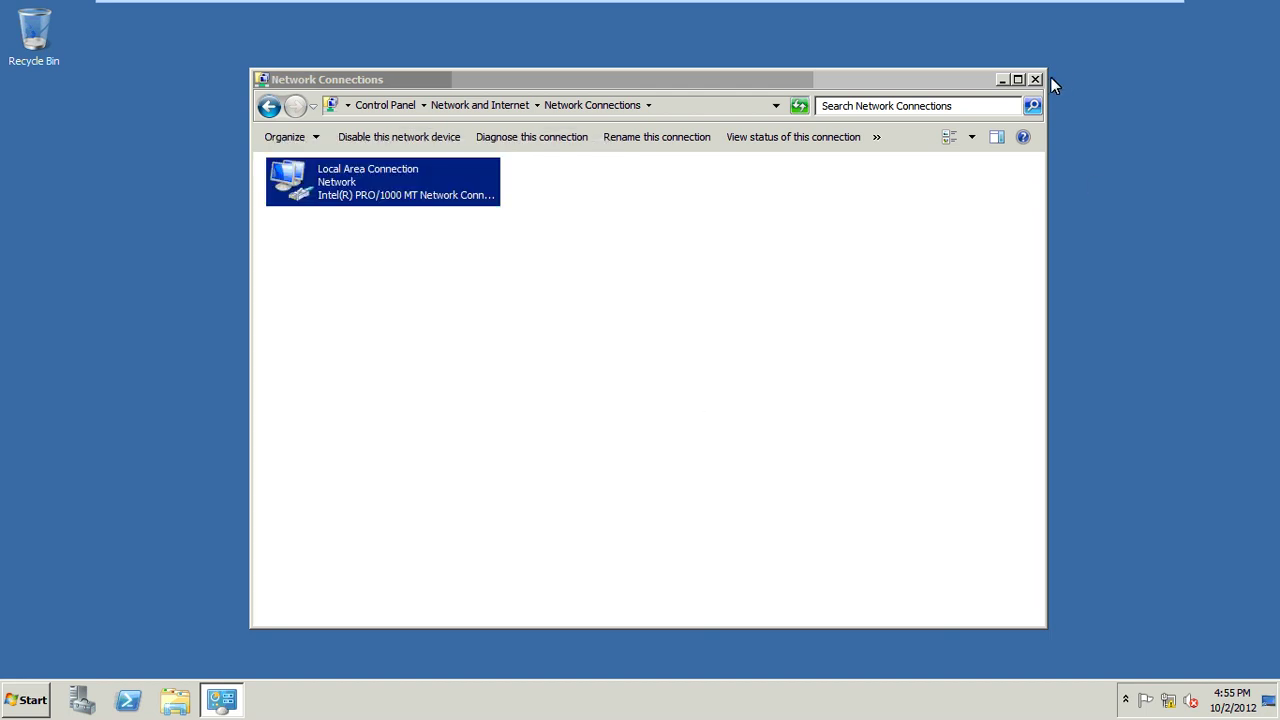
Step: Close Network Connections and test connectivity by running "ping 10.0.0.200"
{"action": "key", "text": "super+r"}
{"action": "left_click", "coordinate": [1043, 80]}
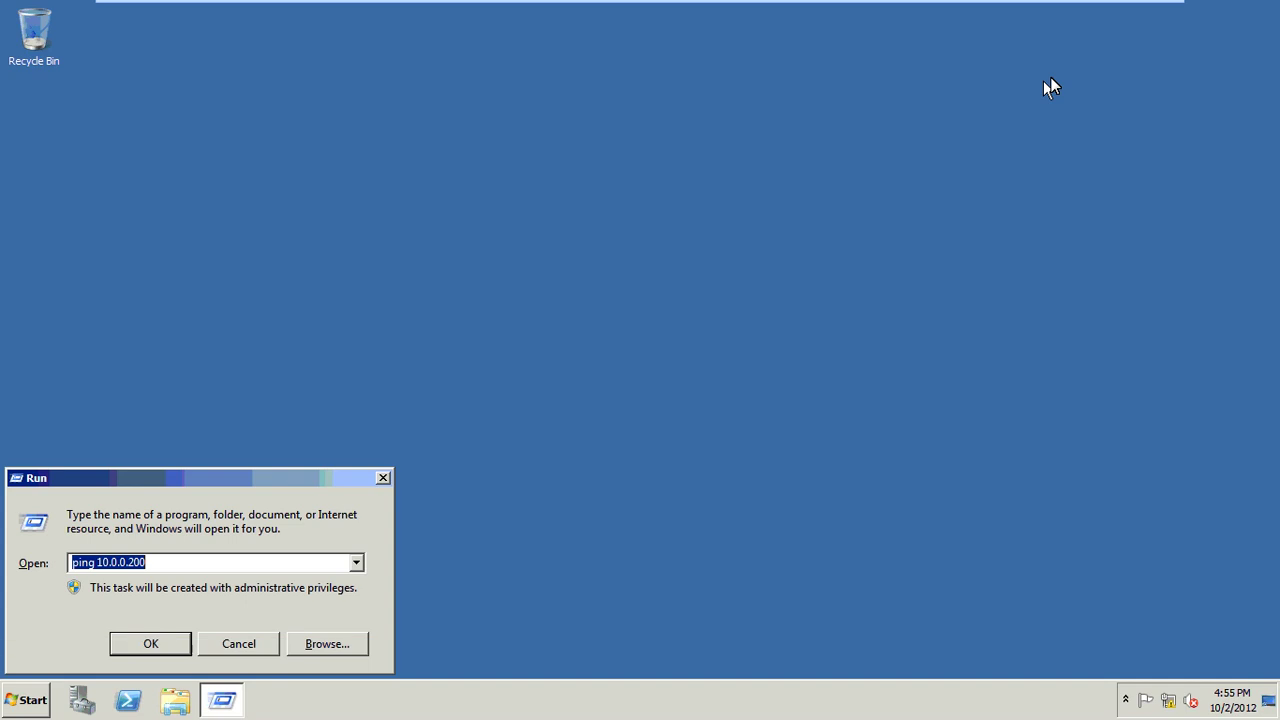
{"action": "key", "text": "End"}
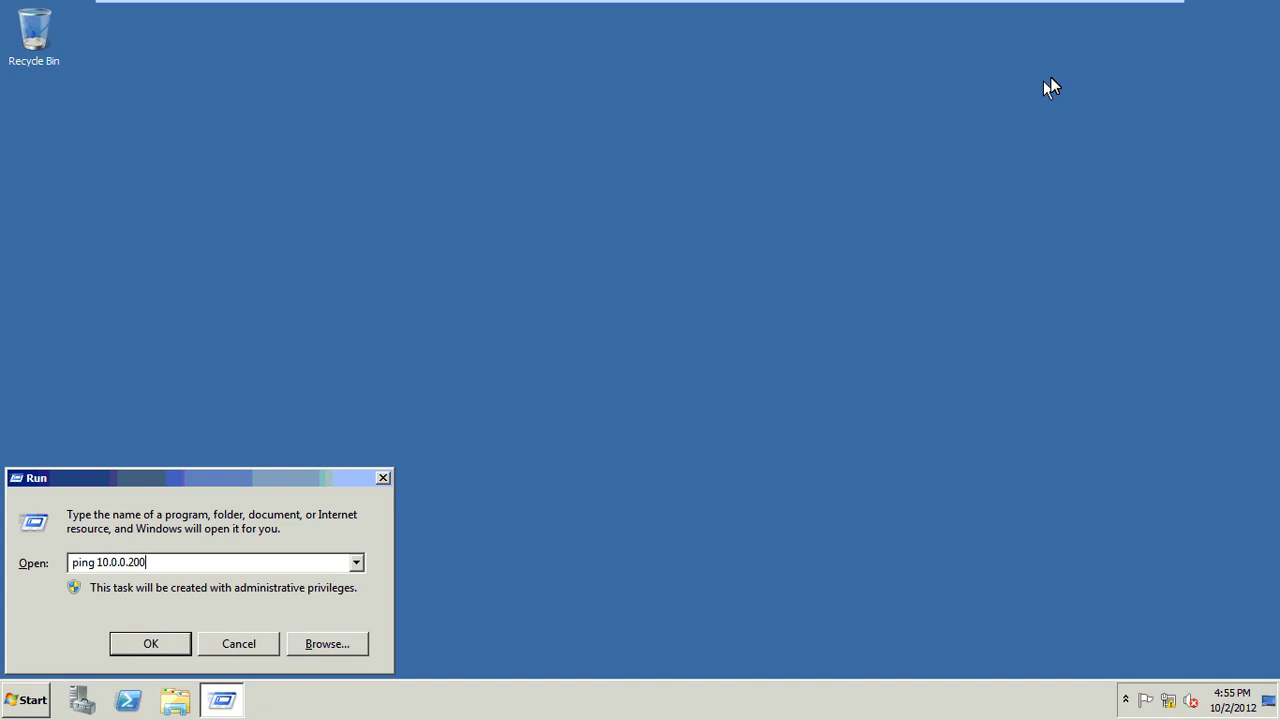
{"action": "key", "text": "Return"}
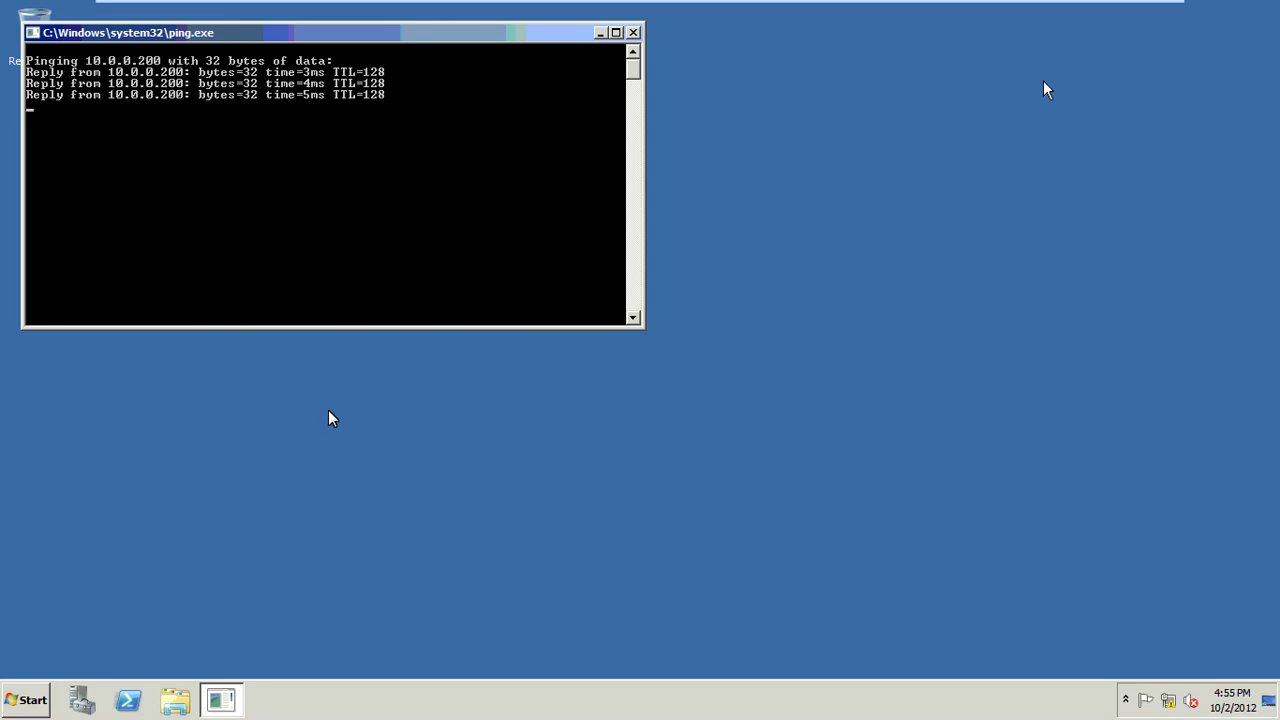
Step: Review the server's roles in Server Manager and its Add Roles Wizard, leaving both without installing anything
{"action": "left_click", "coordinate": [82, 700]}
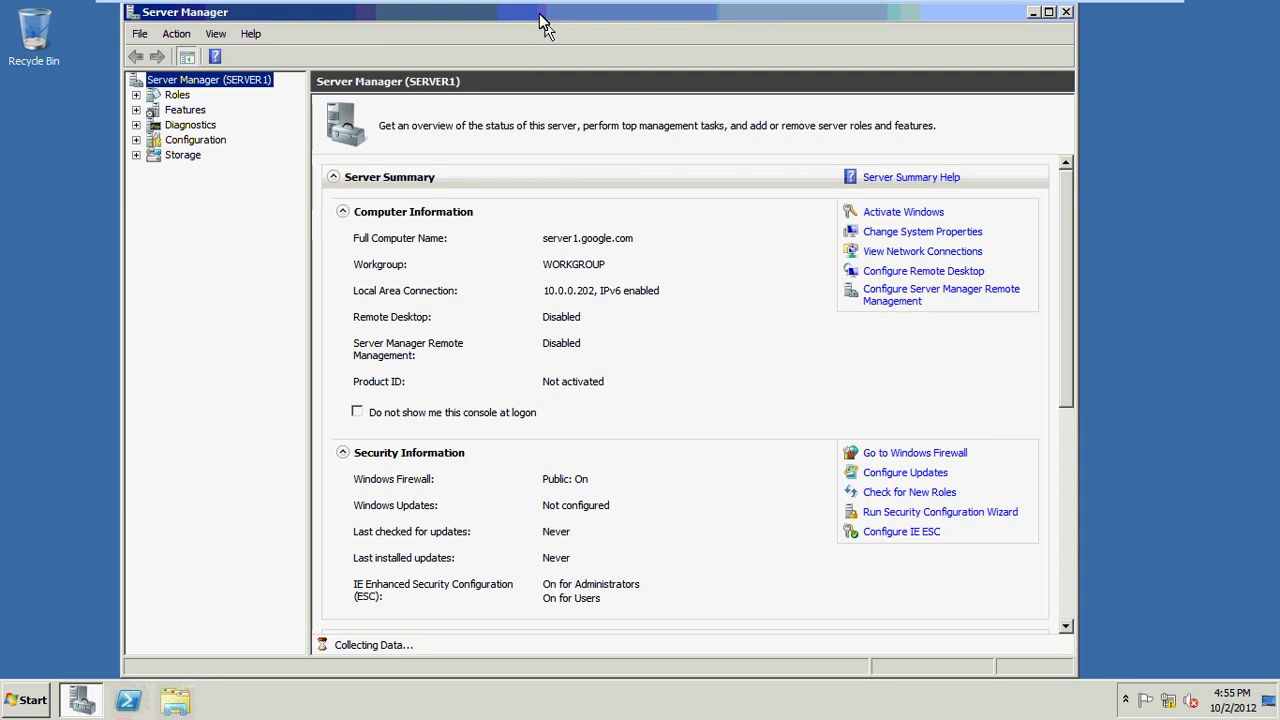
{"action": "key", "text": "super+Up"}
{"action": "left_click", "coordinate": [51, 91]}
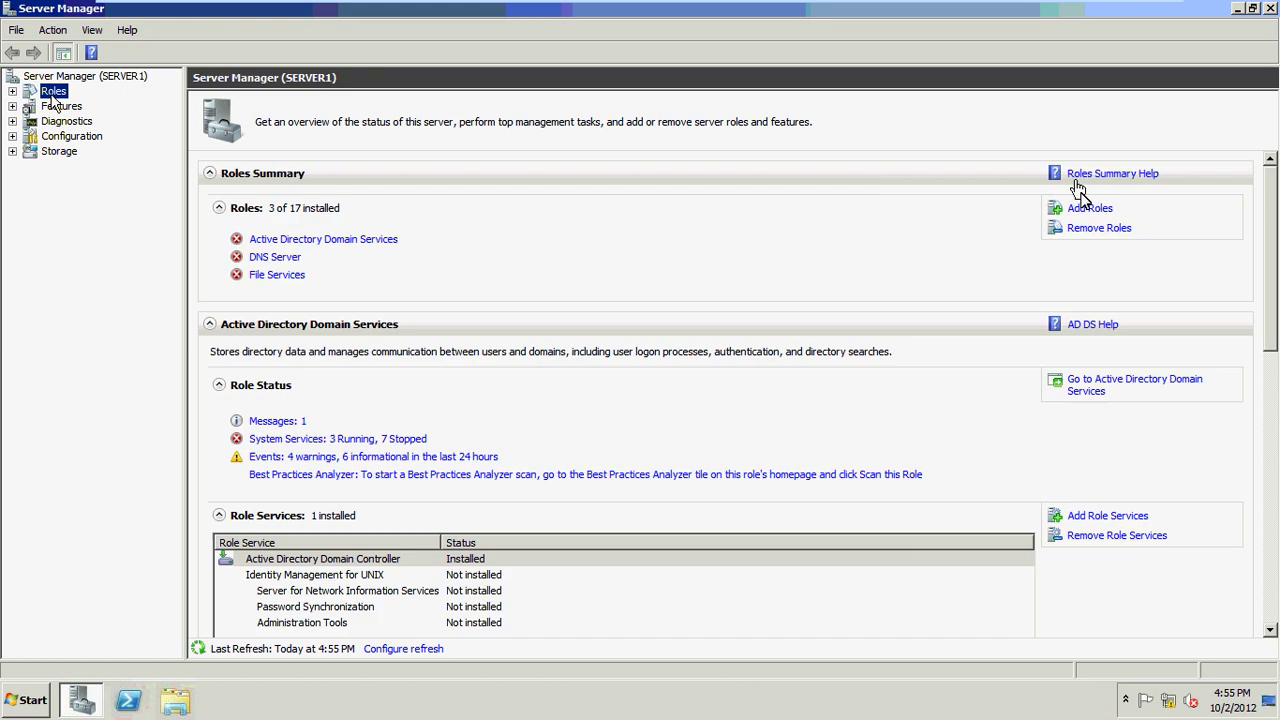
{"action": "left_click", "coordinate": [1085, 208]}
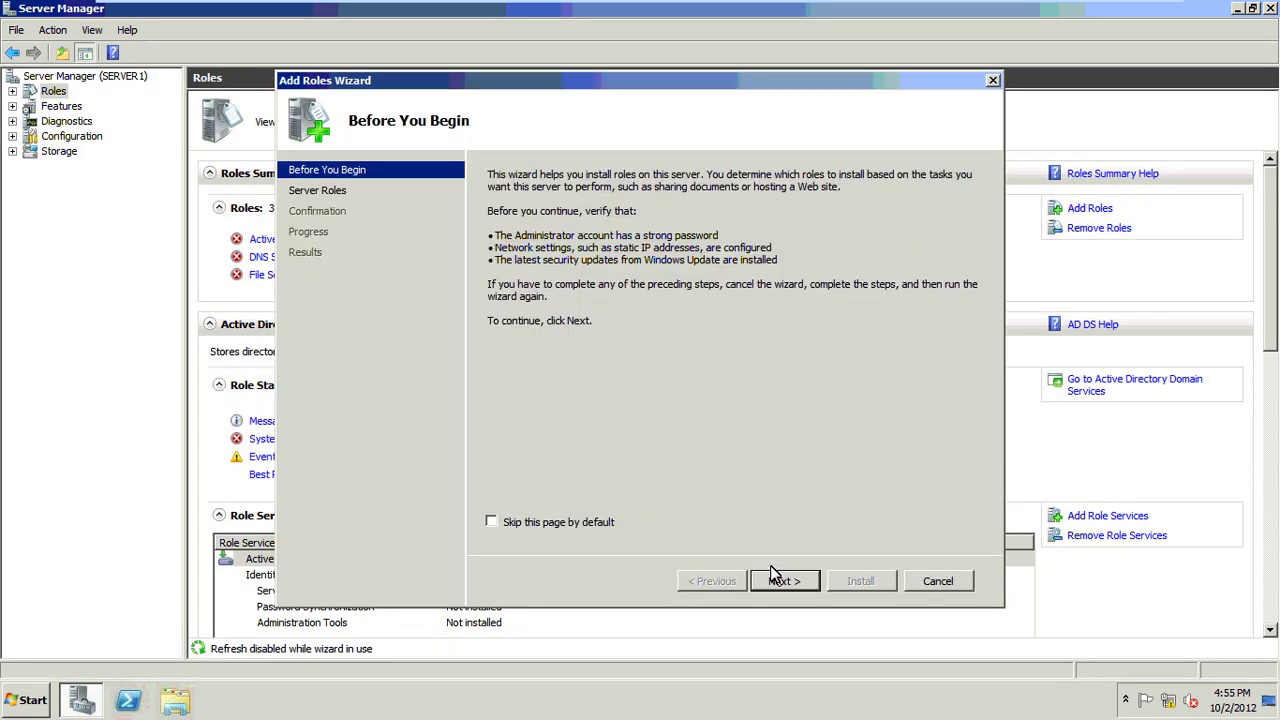
{"action": "left_click", "coordinate": [775, 578]}
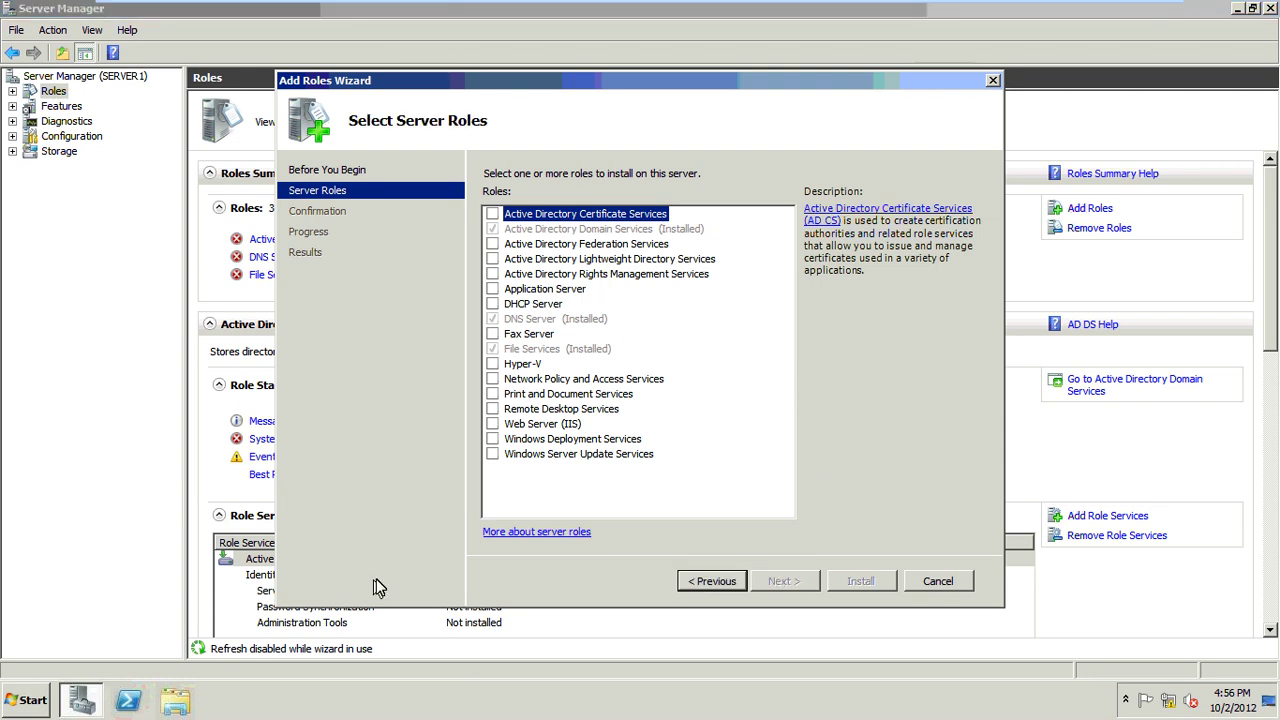
{"action": "left_click", "coordinate": [936, 580]}
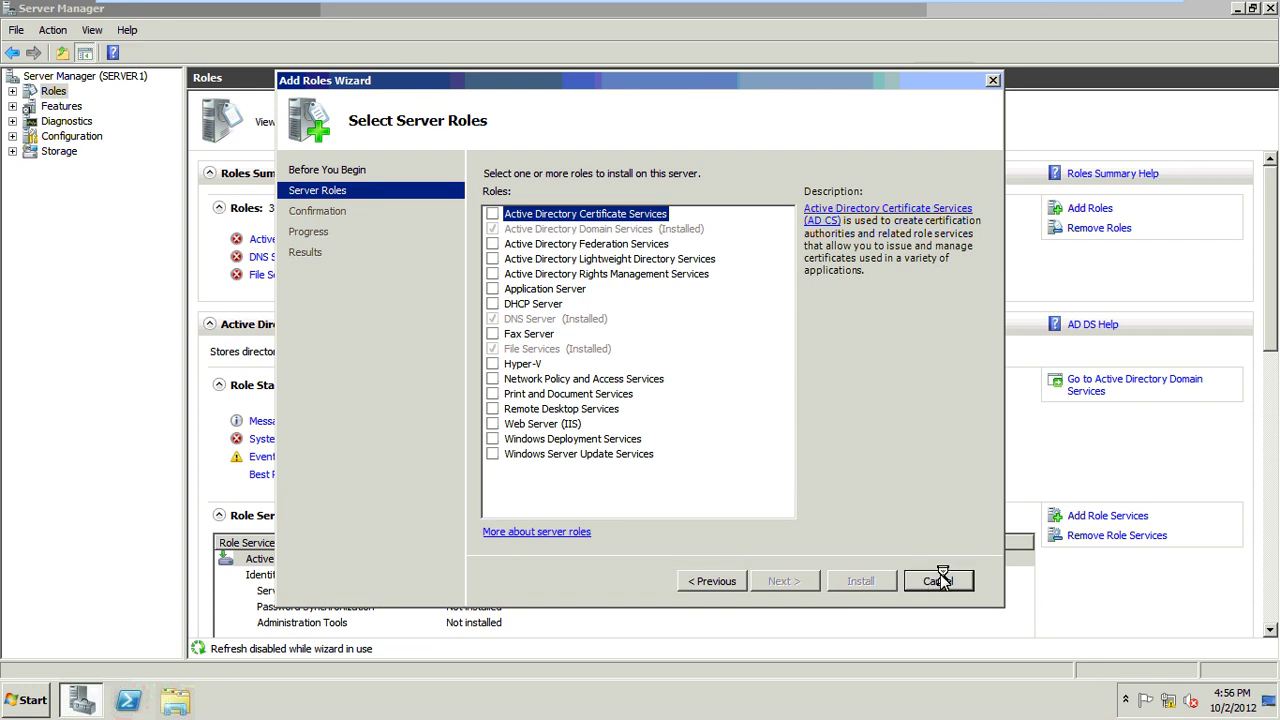
{"action": "left_click", "coordinate": [682, 360]}
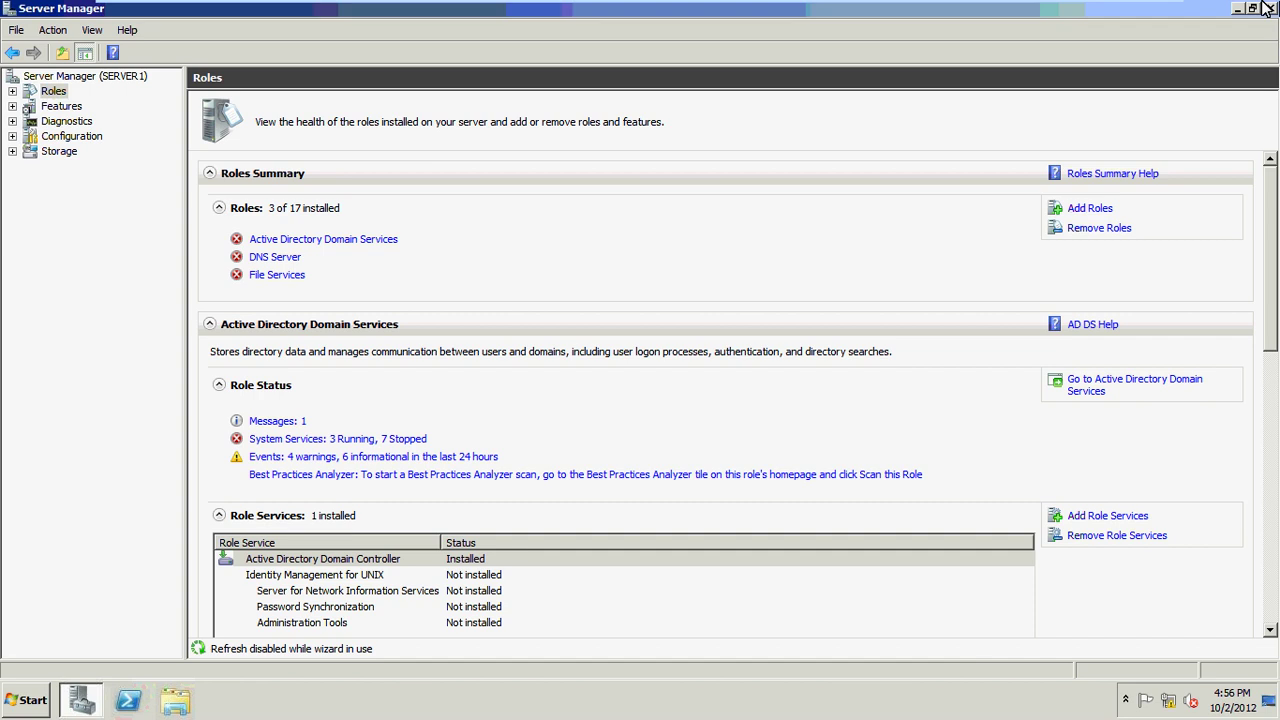
{"action": "left_click", "coordinate": [1266, 8]}
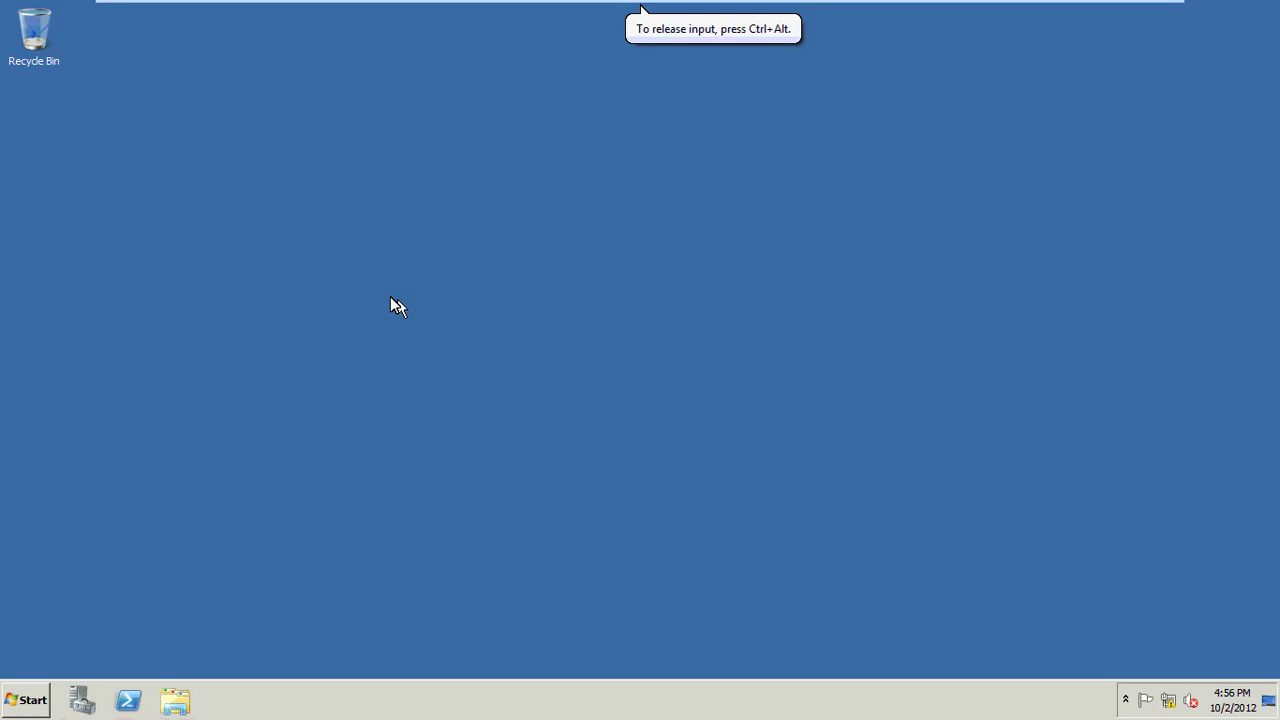
Step: Refresh the desktop and run dcpromo to launch the Active Directory Domain Services Installation Wizard
{"action": "right_click", "coordinate": [398, 300]}
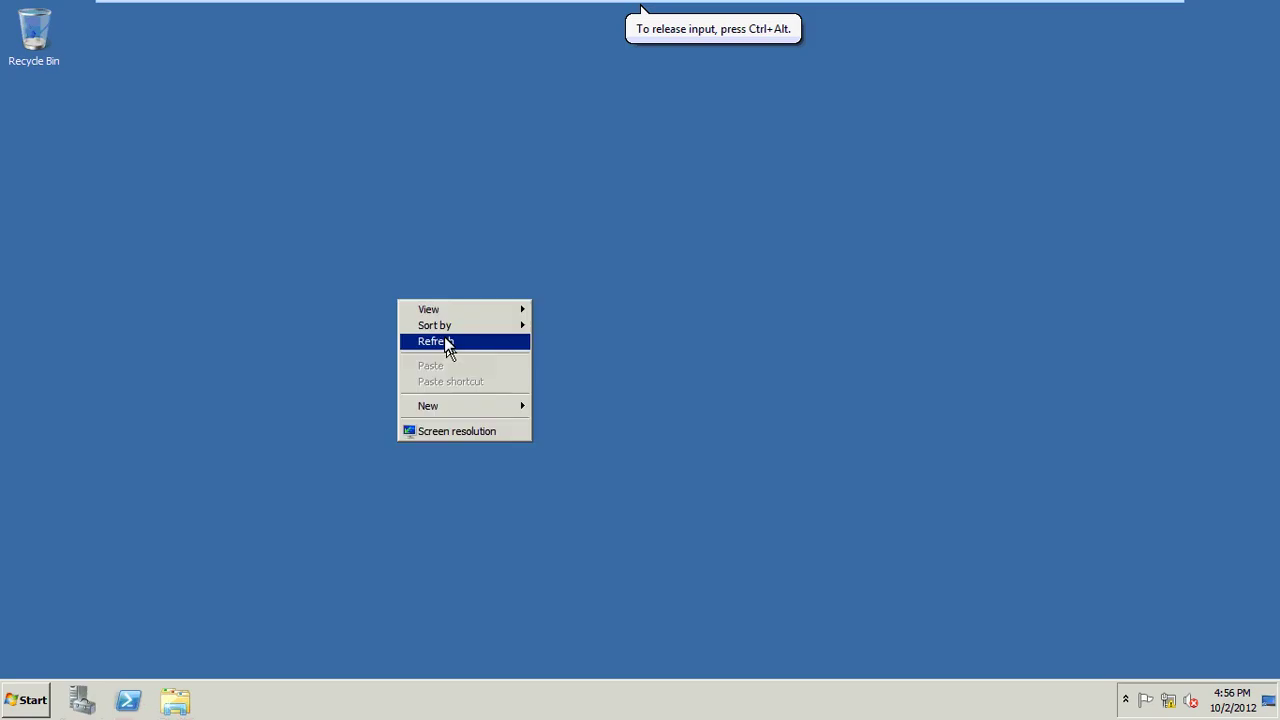
{"action": "left_click", "coordinate": [447, 342]}
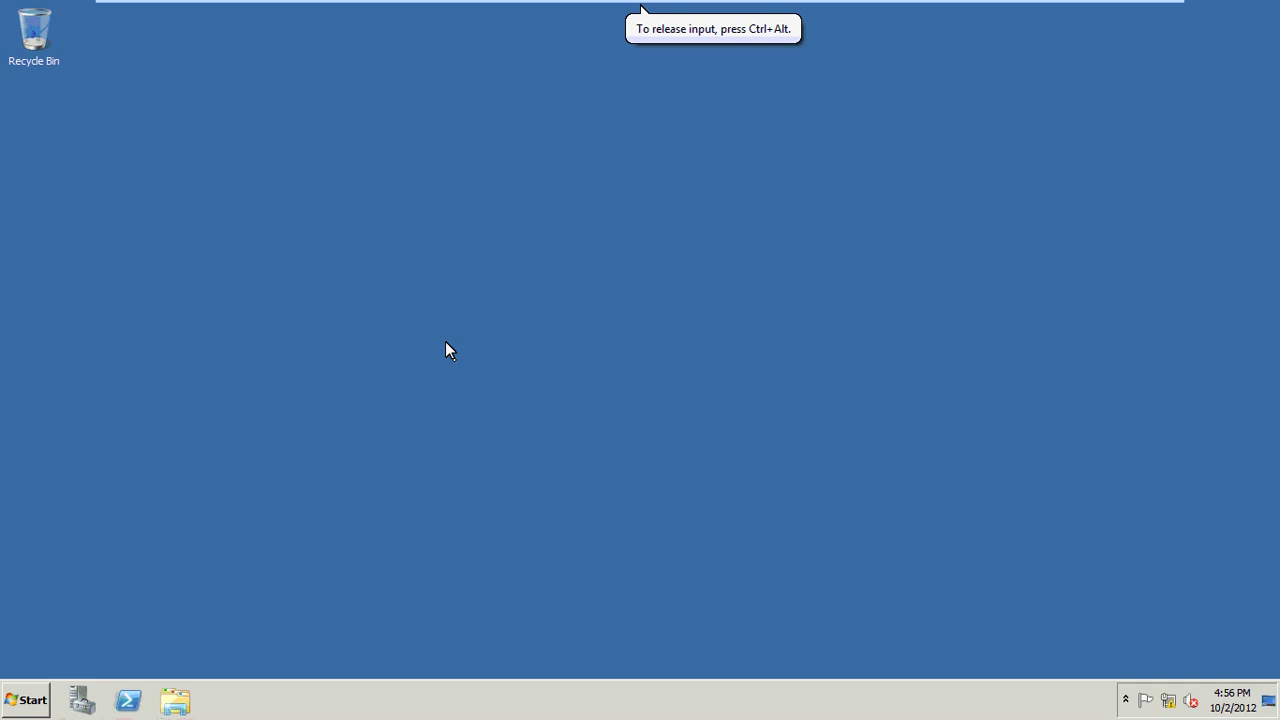
{"action": "key", "text": "super+r"}
{"action": "type", "text": "dcpr"}
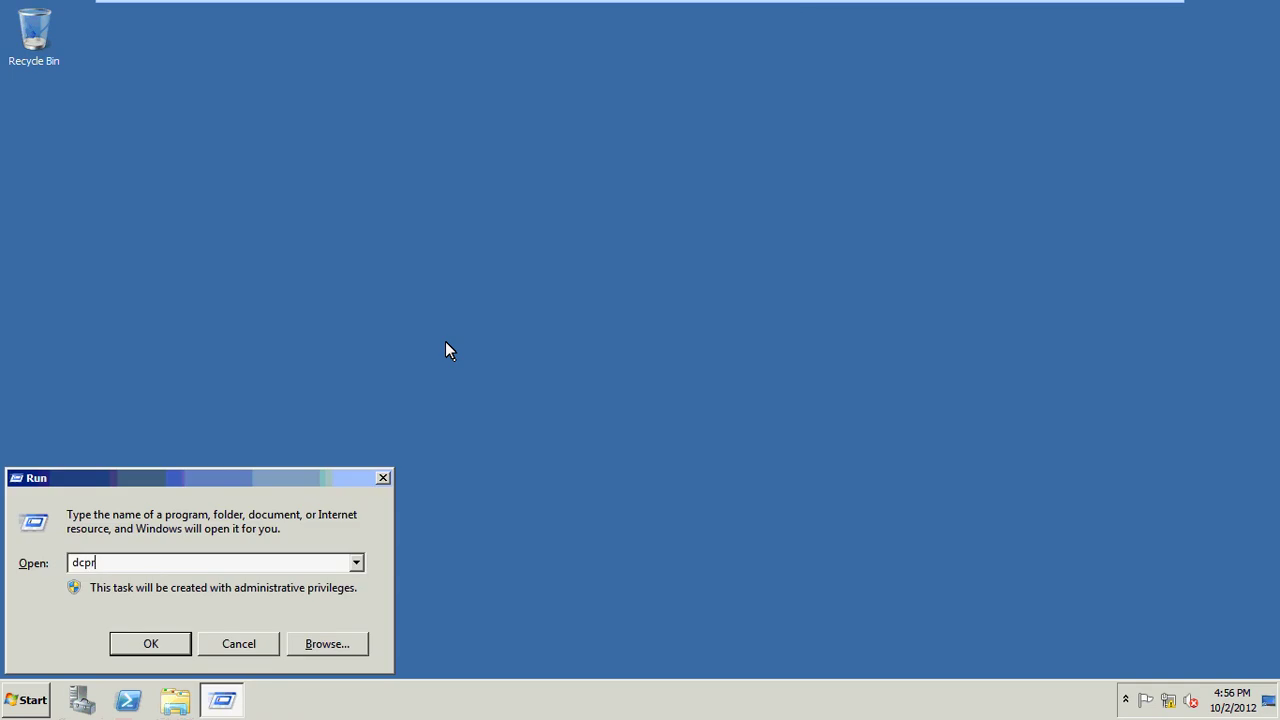
{"action": "type", "text": "omo"}
{"action": "key", "text": "Return"}
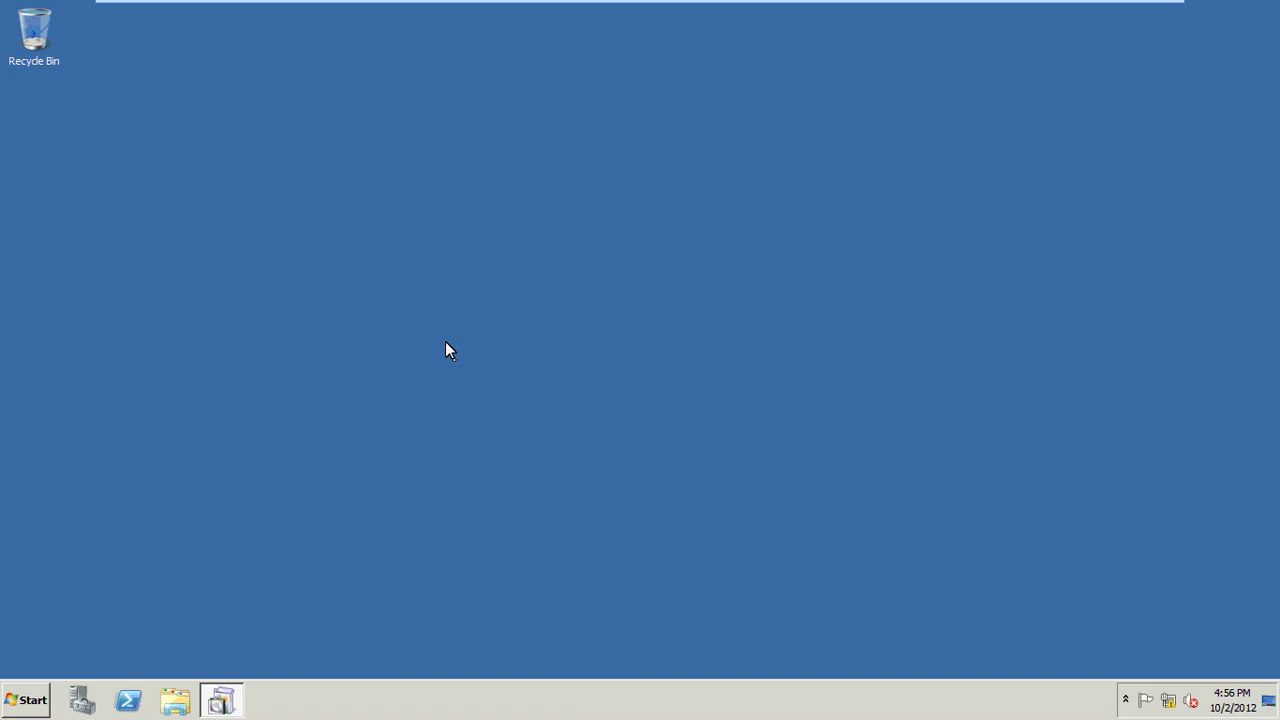
Step: Choose to add a domain controller to an existing domain in an existing forest, with google.com as the forest's domain name
{"action": "left_click", "coordinate": [350, 434]}
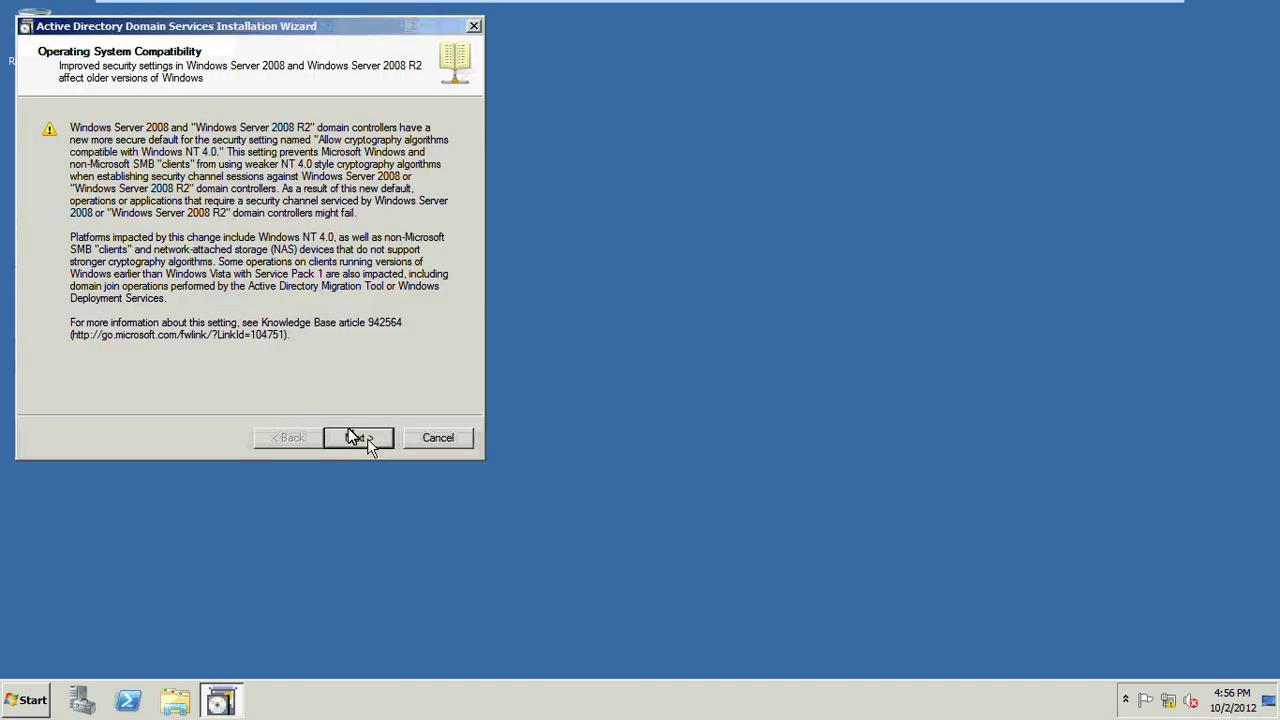
{"action": "left_click", "coordinate": [355, 437]}
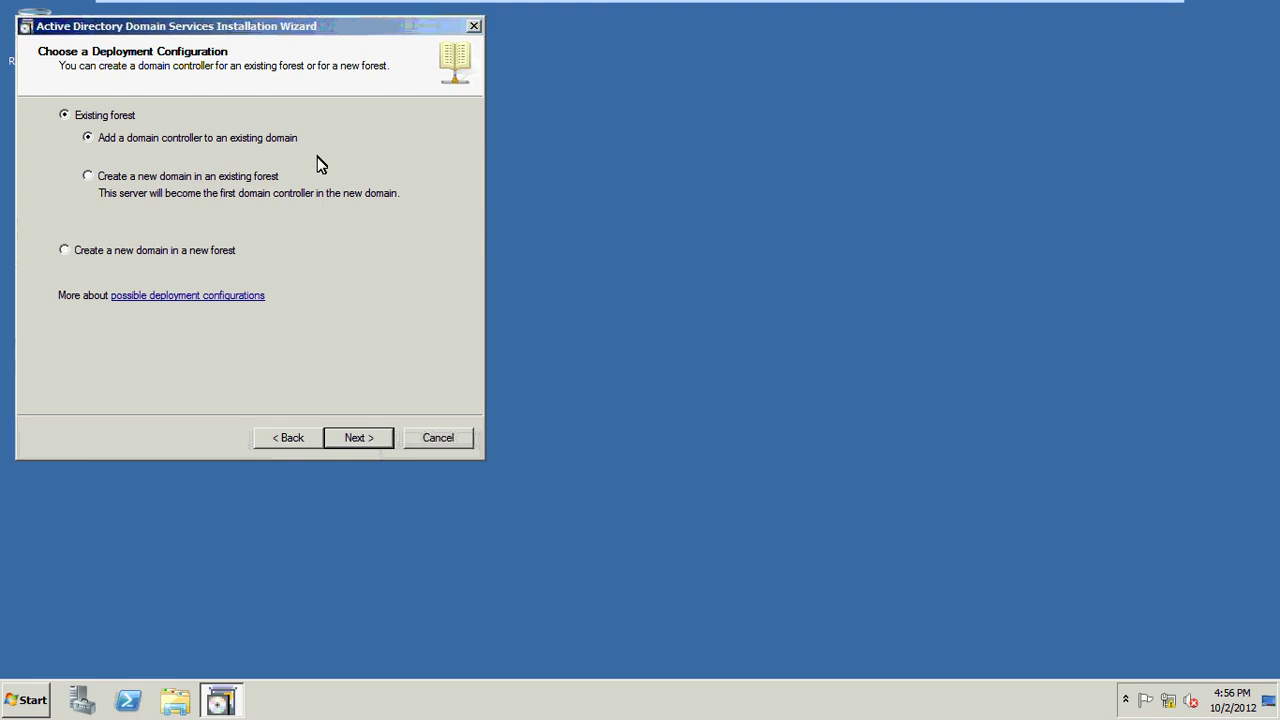
{"action": "left_click", "coordinate": [357, 438]}
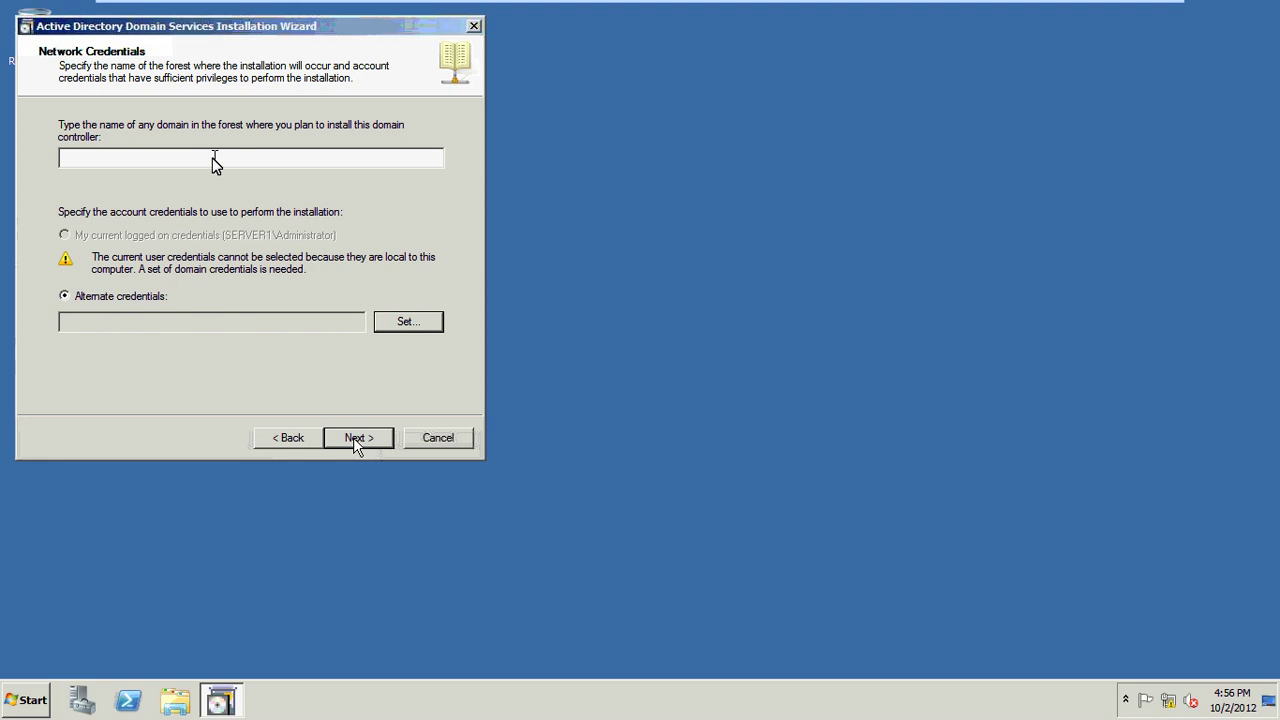
{"action": "type", "text": "googl"}
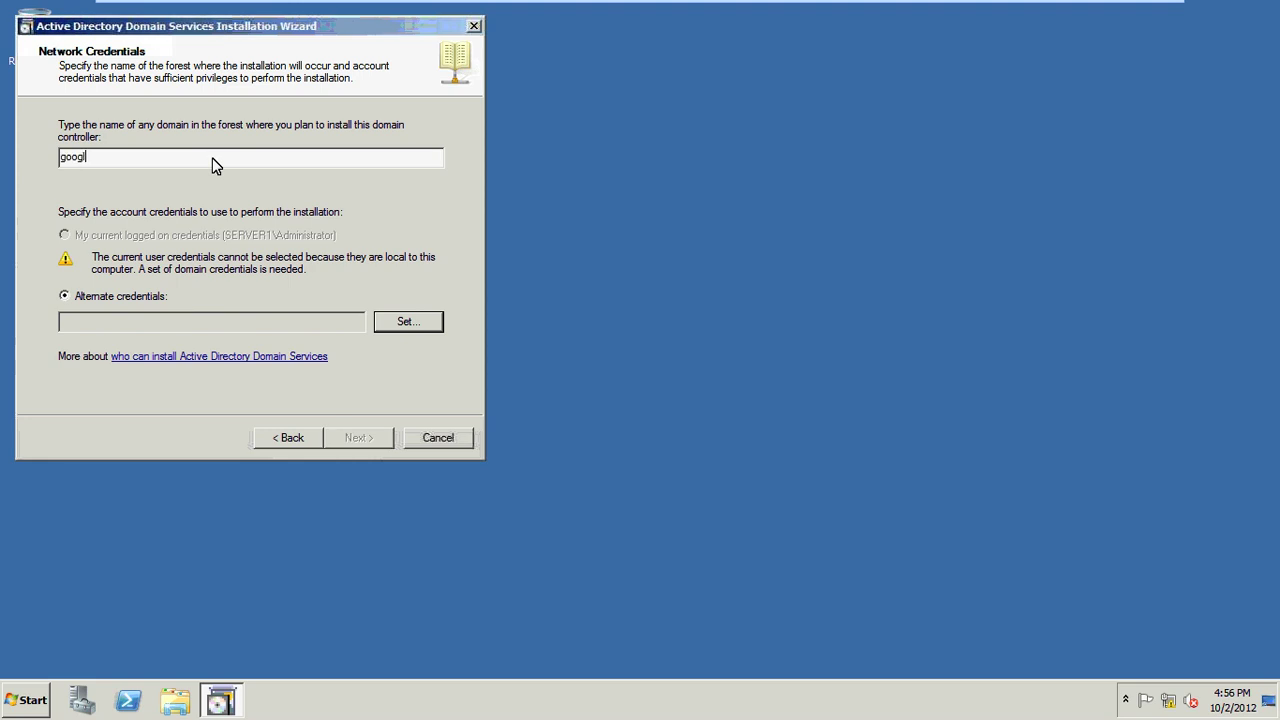
{"action": "type", "text": "e.com"}
Step: Set the alternate installation credentials to the google\administrator account and enter its password
{"action": "left_click", "coordinate": [404, 321]}
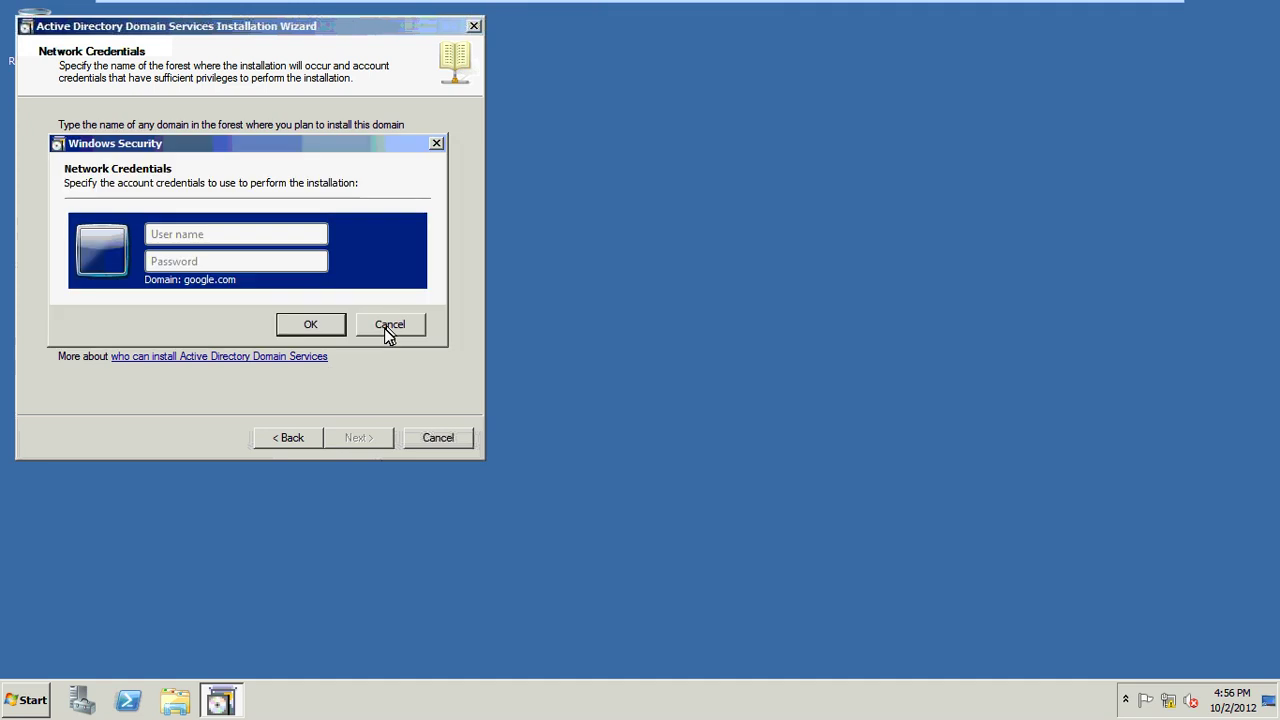
{"action": "type", "text": "g"}
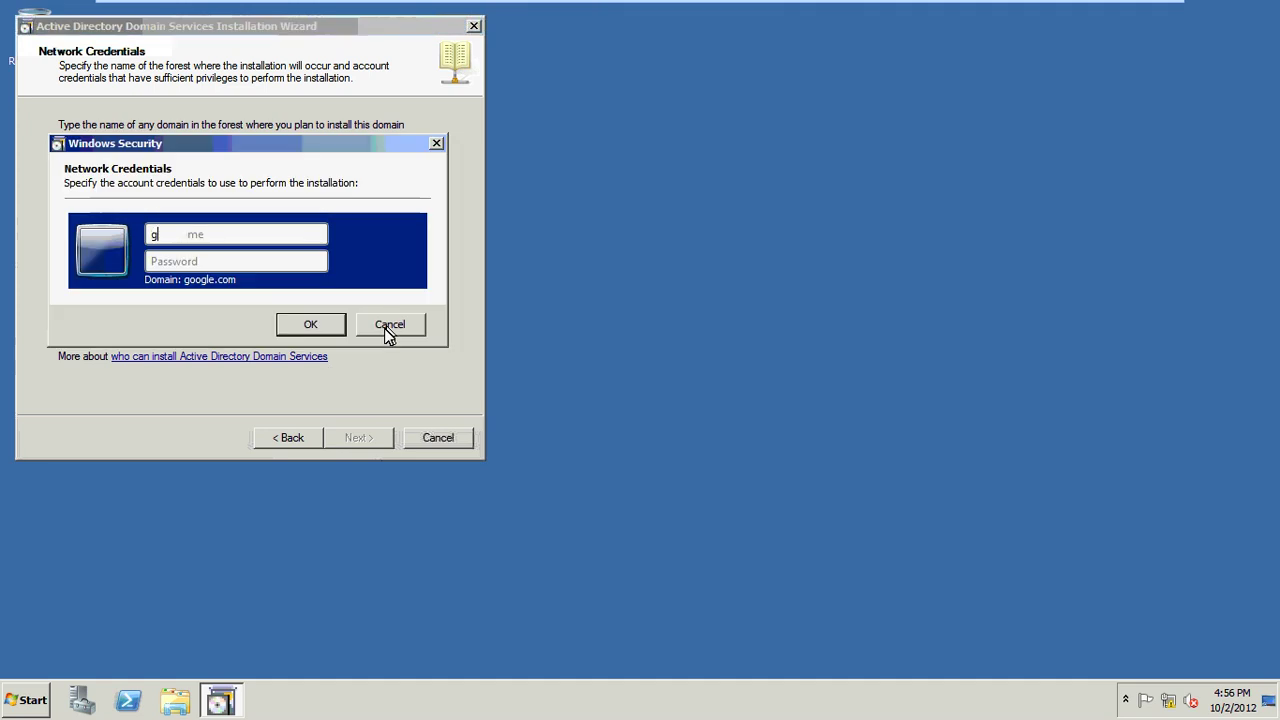
{"action": "type", "text": "oogle\\"}
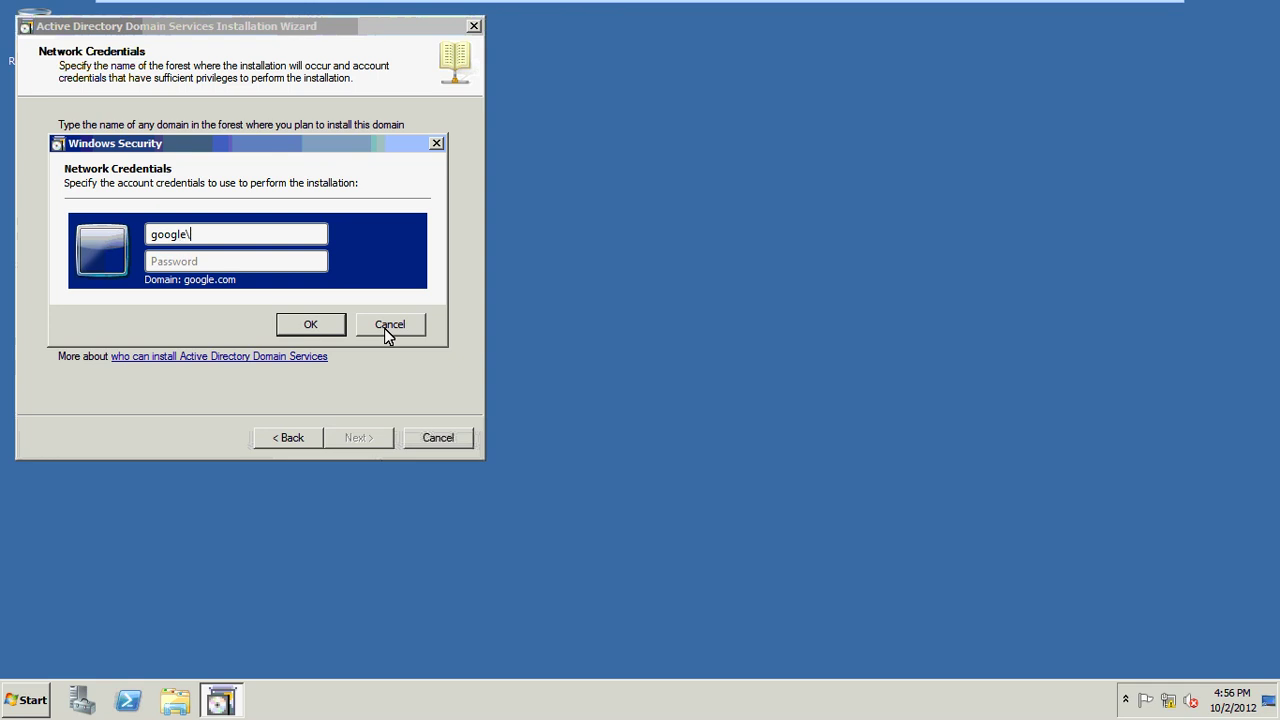
{"action": "type", "text": "administrator"}
{"action": "key", "text": "Tab"}
{"action": "type", "text": "***"}
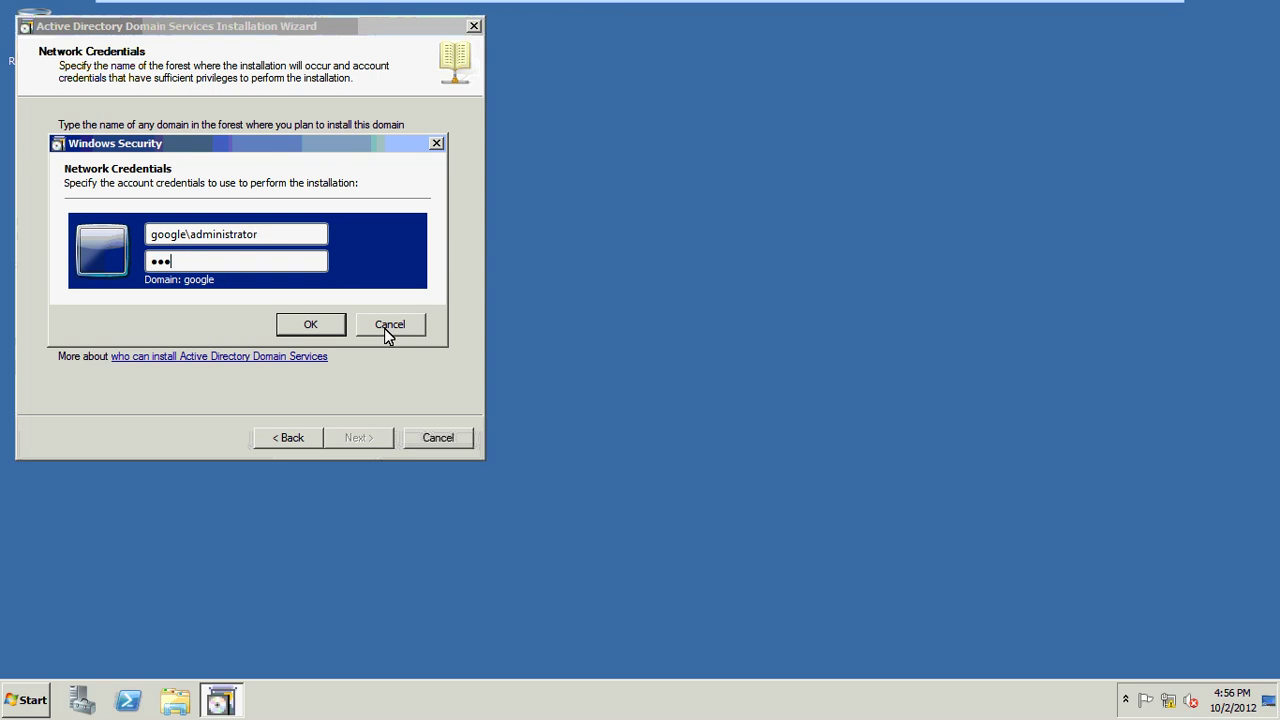
{"action": "type", "text": "****"}
{"action": "left_click", "coordinate": [322, 324]}
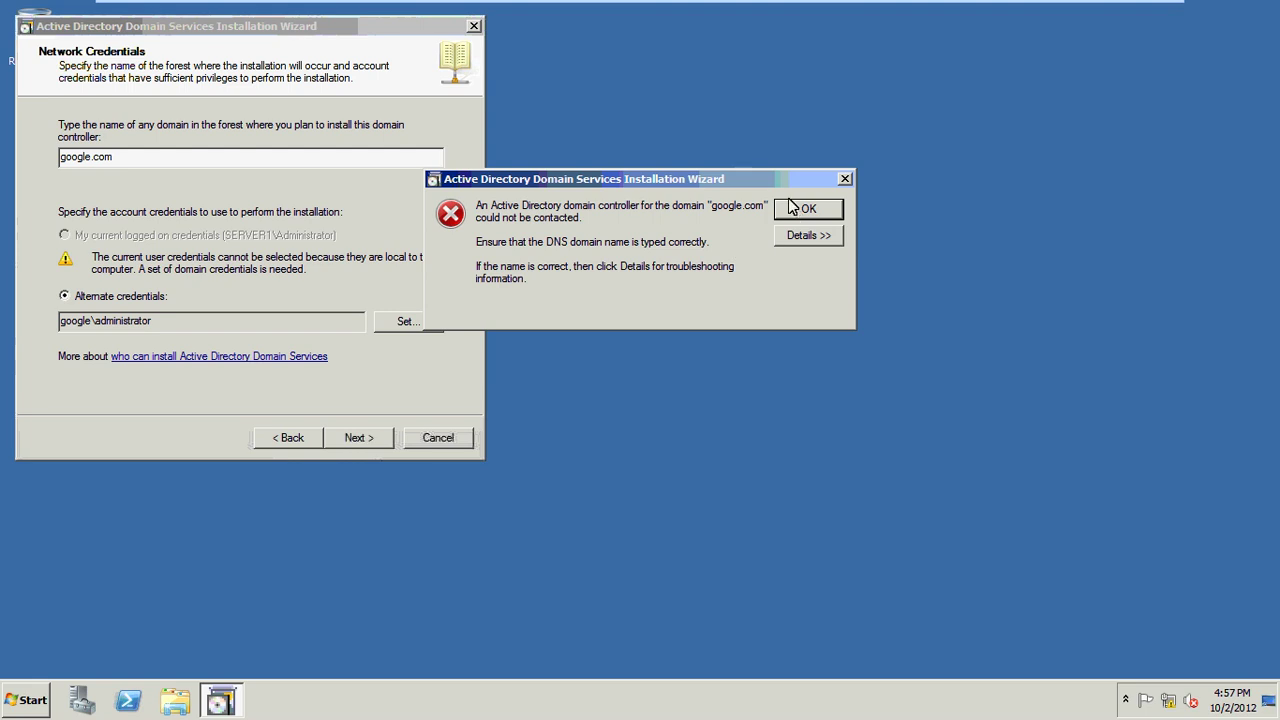
Step: Take the Server-1 virtual machine out of full-screen mode to return to the VMware Workstation window
{"action": "mouse_move", "coordinate": [1043, 8]}
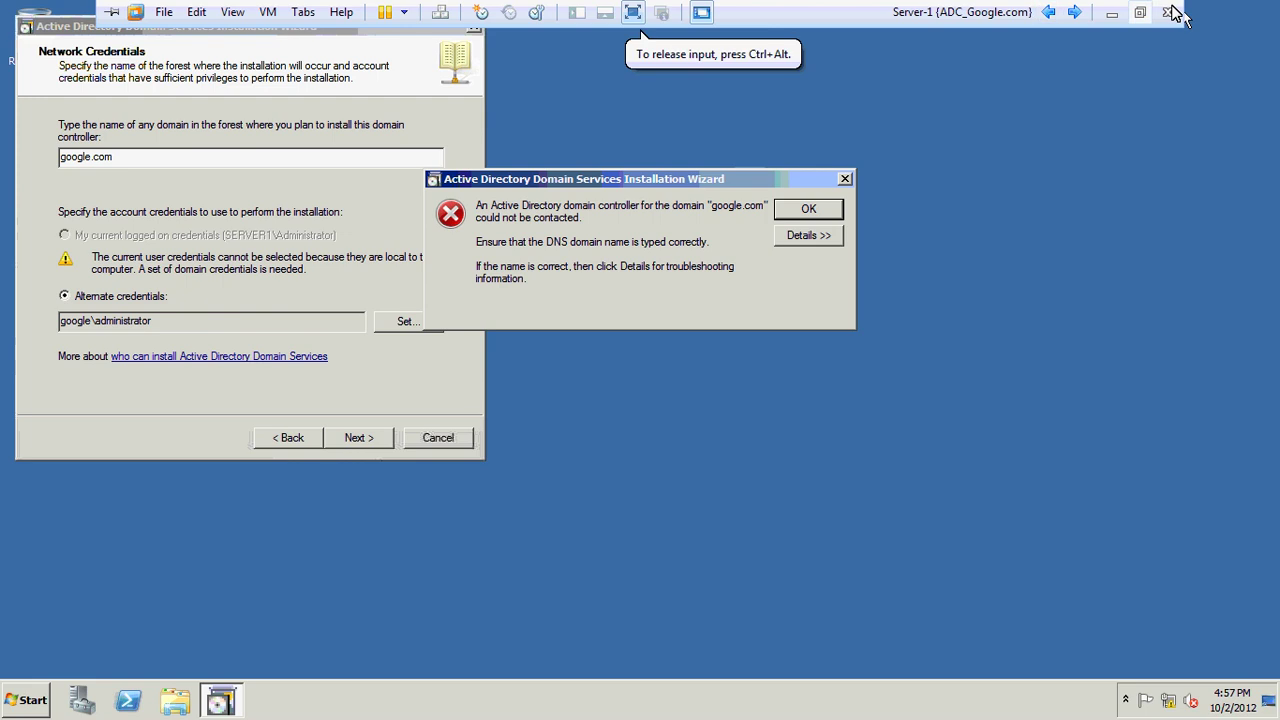
{"action": "left_click", "coordinate": [1142, 14]}
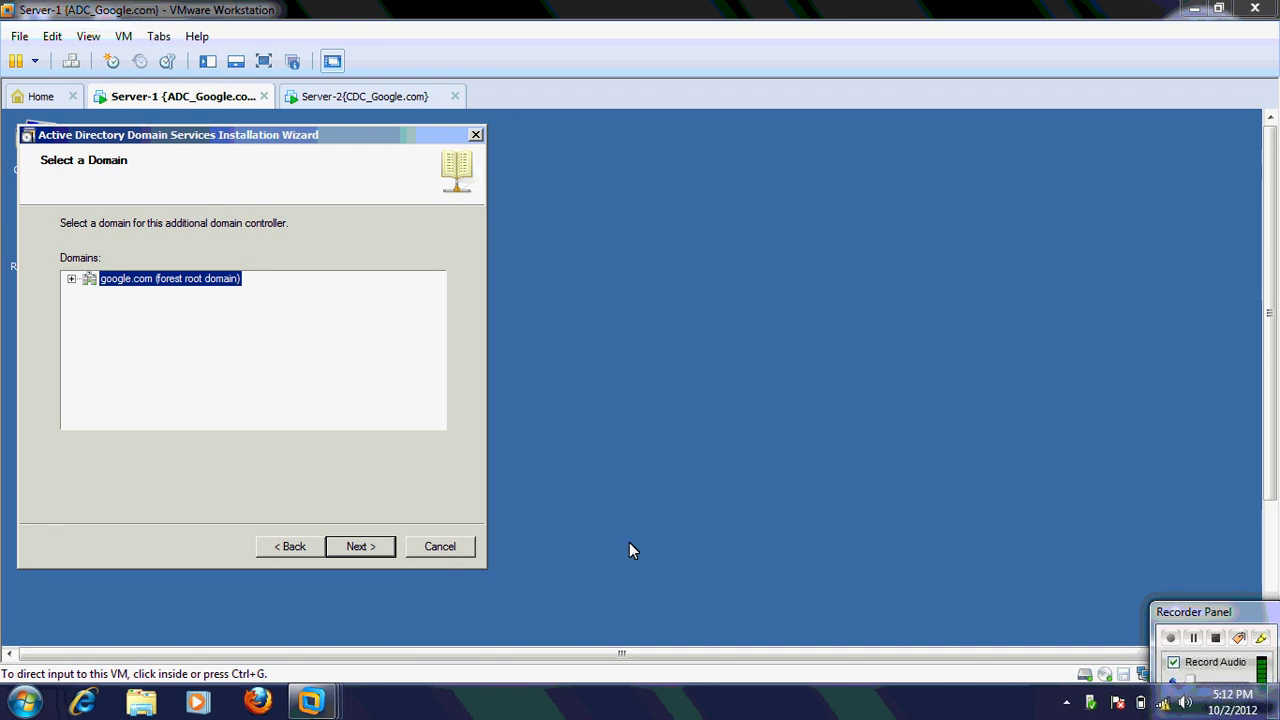
Step: Select google.com as the domain, keep the DNS server and Global catalog options, and continue without a DNS delegation
{"action": "key", "text": "ctrl+alt+Return"}
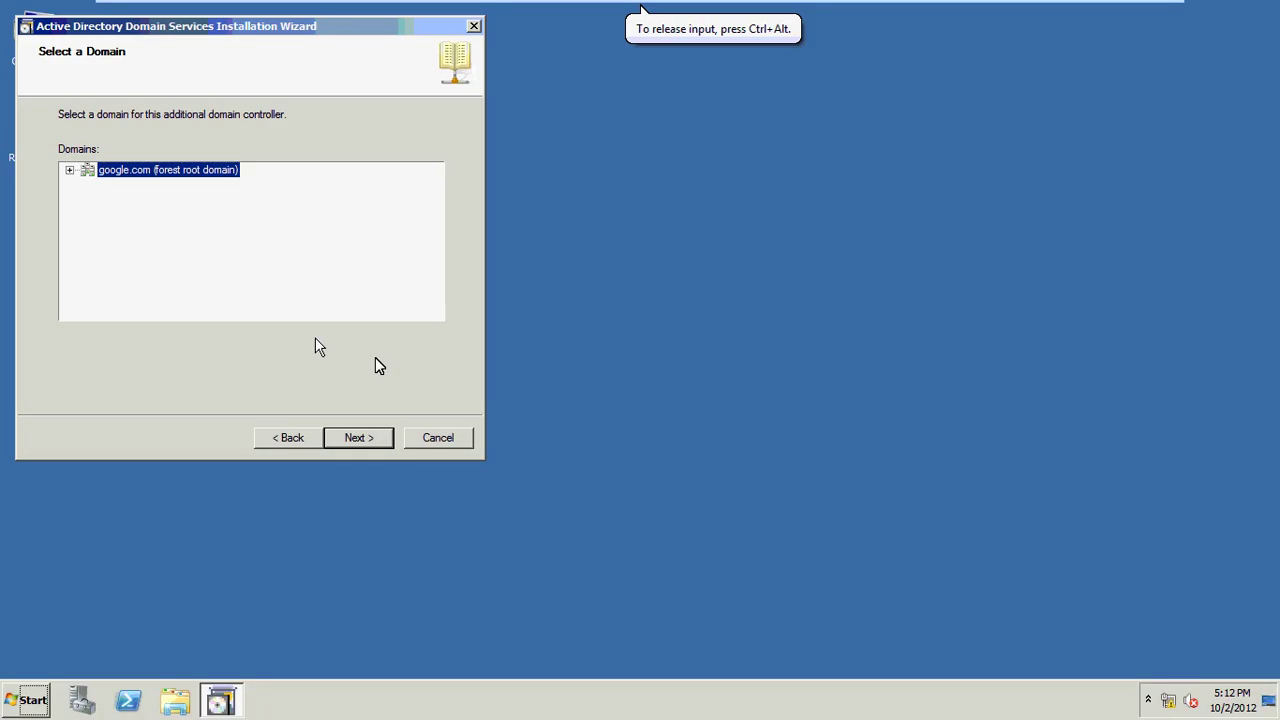
{"action": "left_click", "coordinate": [368, 436]}
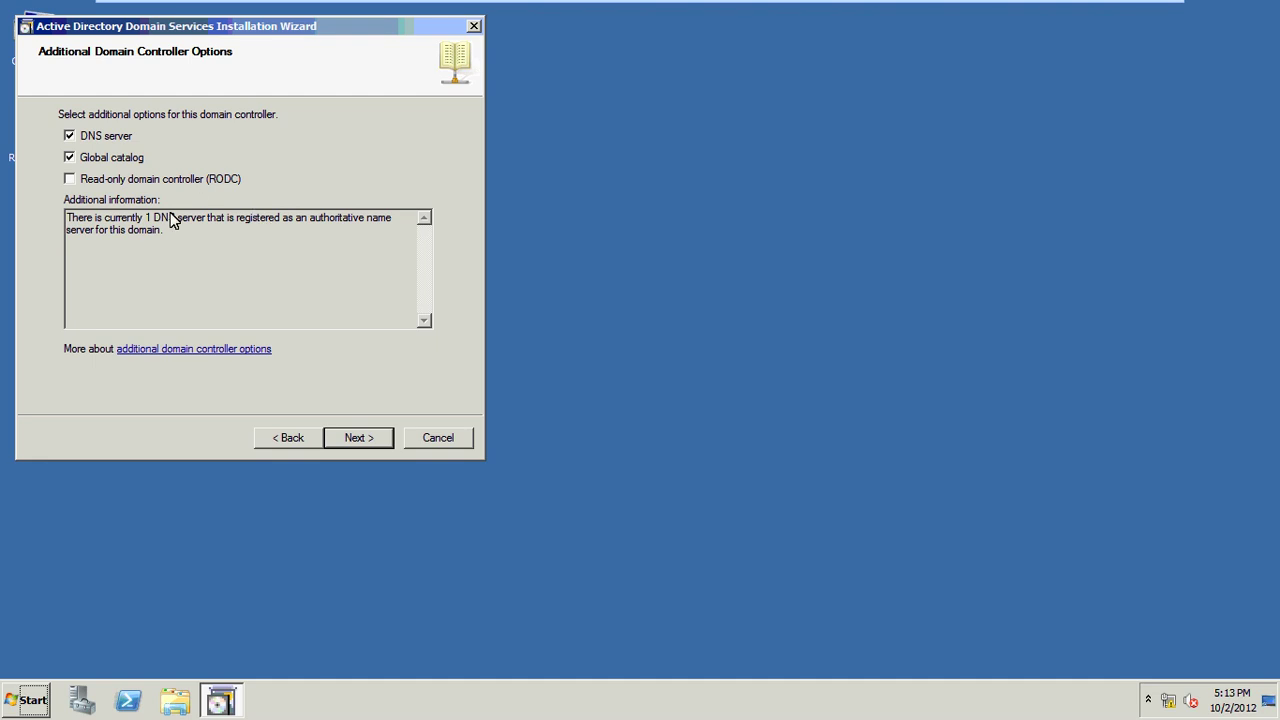
{"action": "left_click", "coordinate": [356, 437]}
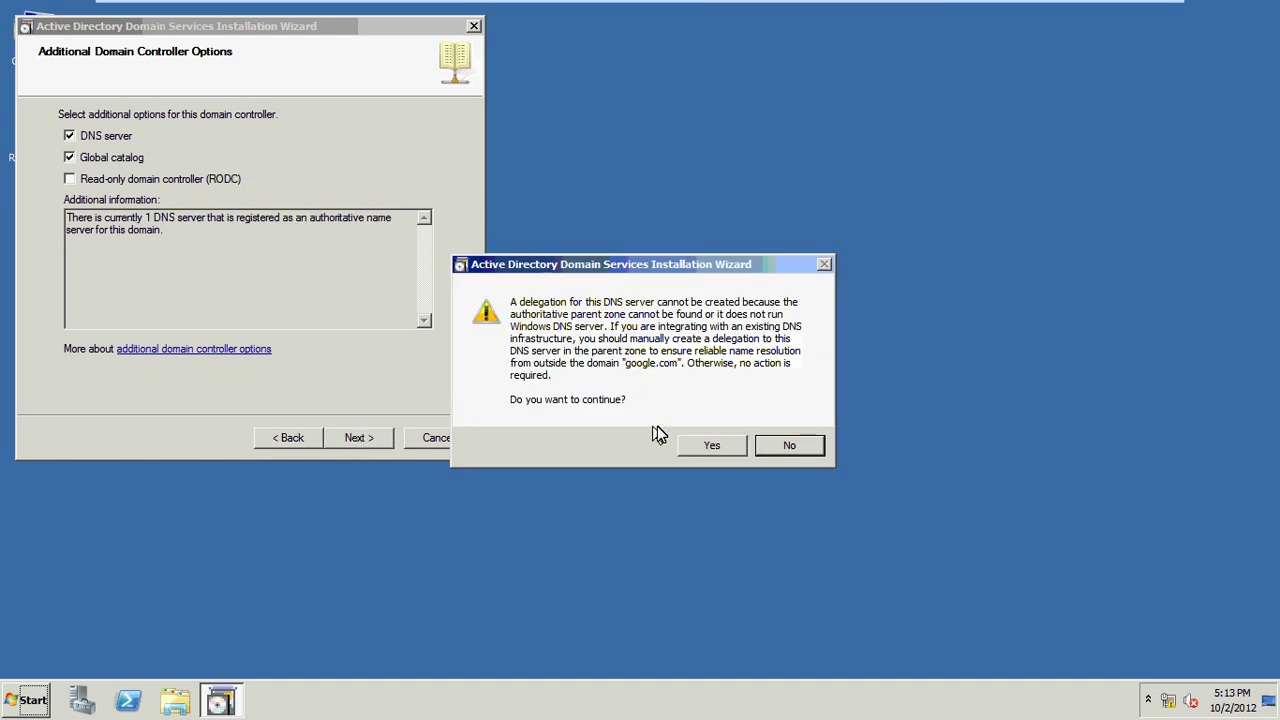
{"action": "left_click", "coordinate": [697, 448]}
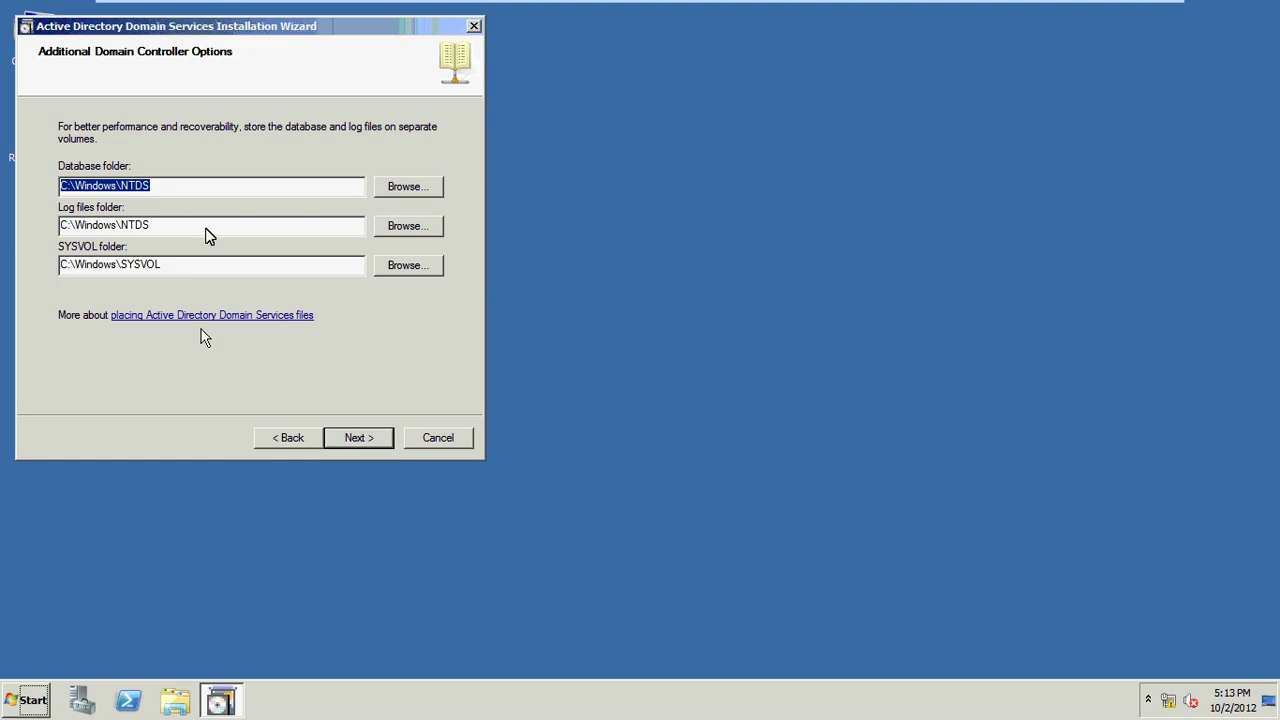
Step: Keep the default database, log and SYSVOL folders, and enter and confirm the Directory Services Restore Mode administrator password
{"action": "left_click", "coordinate": [174, 222]}
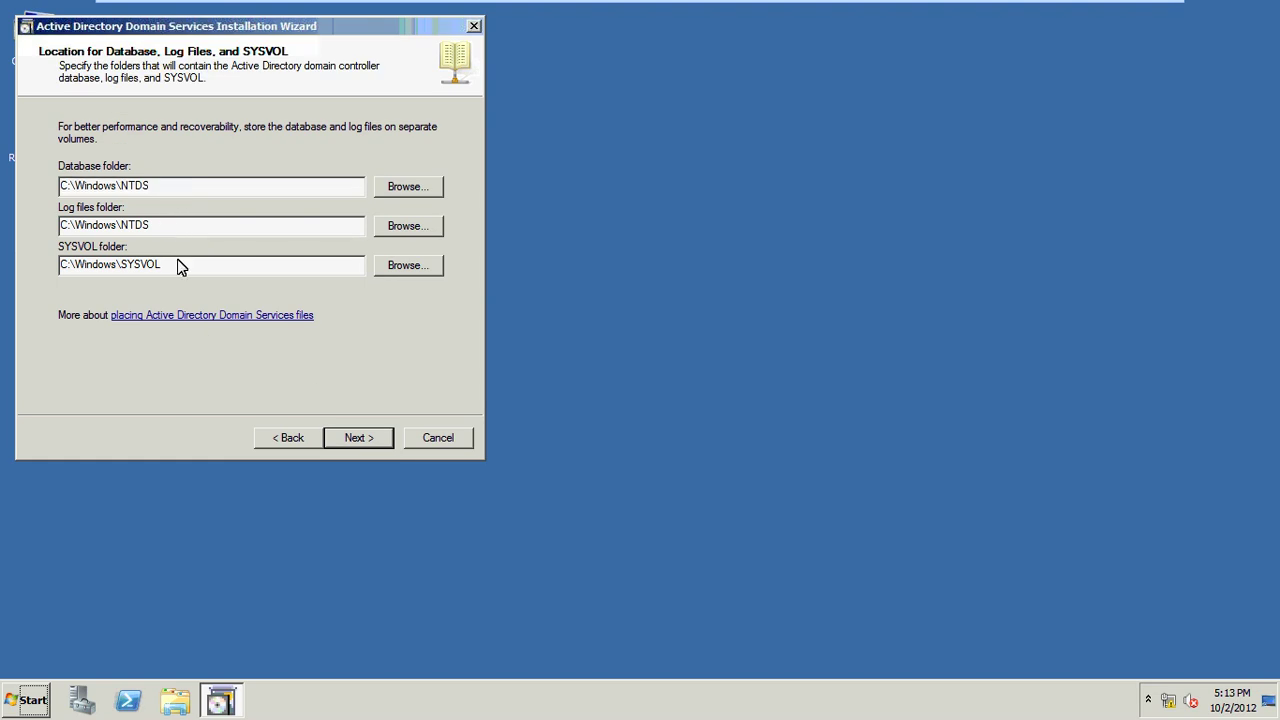
{"action": "left_click", "coordinate": [378, 442]}
{"action": "type", "text": "****"}
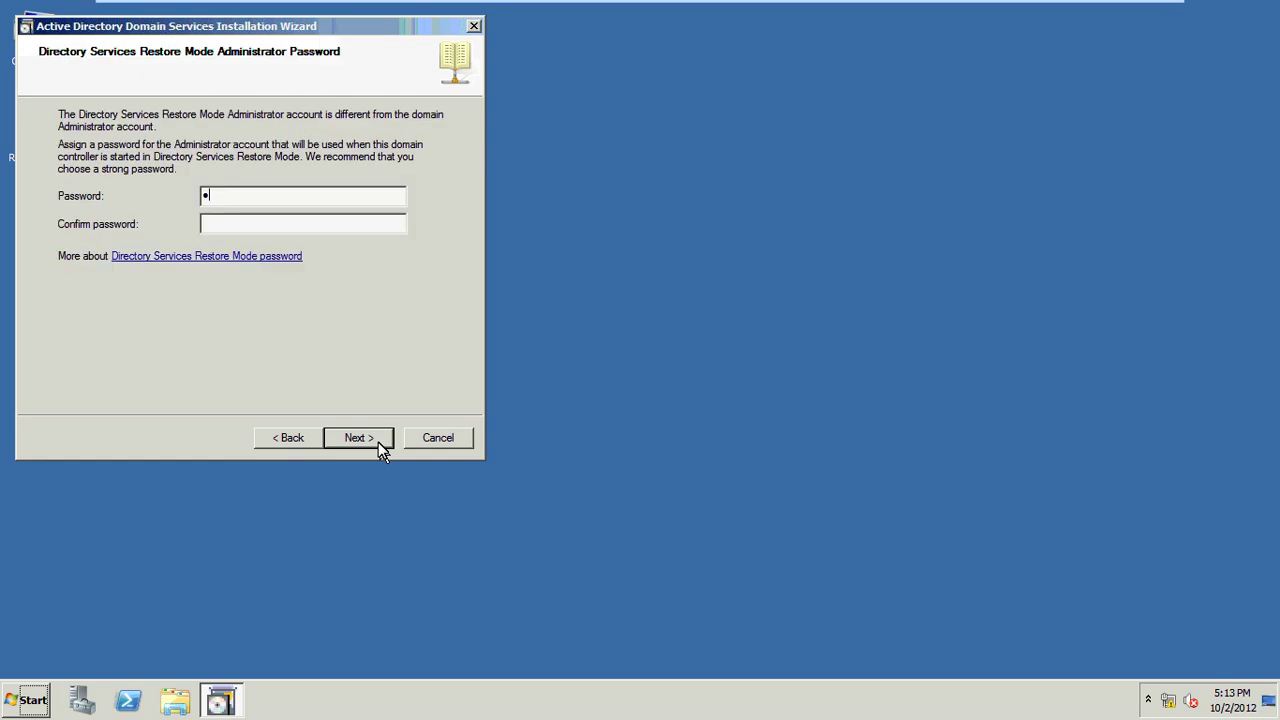
{"action": "type", "text": "***"}
{"action": "key", "text": "Tab"}
{"action": "type", "text": "*******"}
{"action": "left_click", "coordinate": [349, 441]}
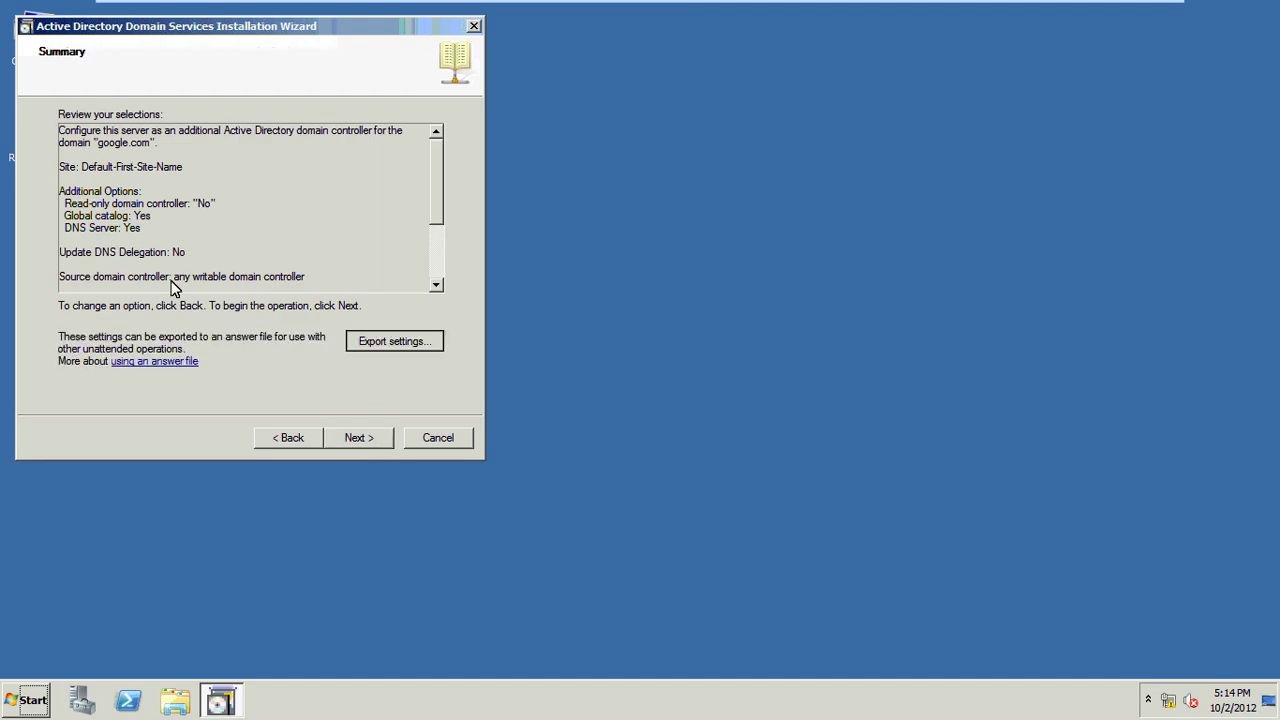
Step: Export the wizard settings to an answer file named ADC Server Installation on Local Disk (C:)
{"action": "left_click", "coordinate": [80, 336]}
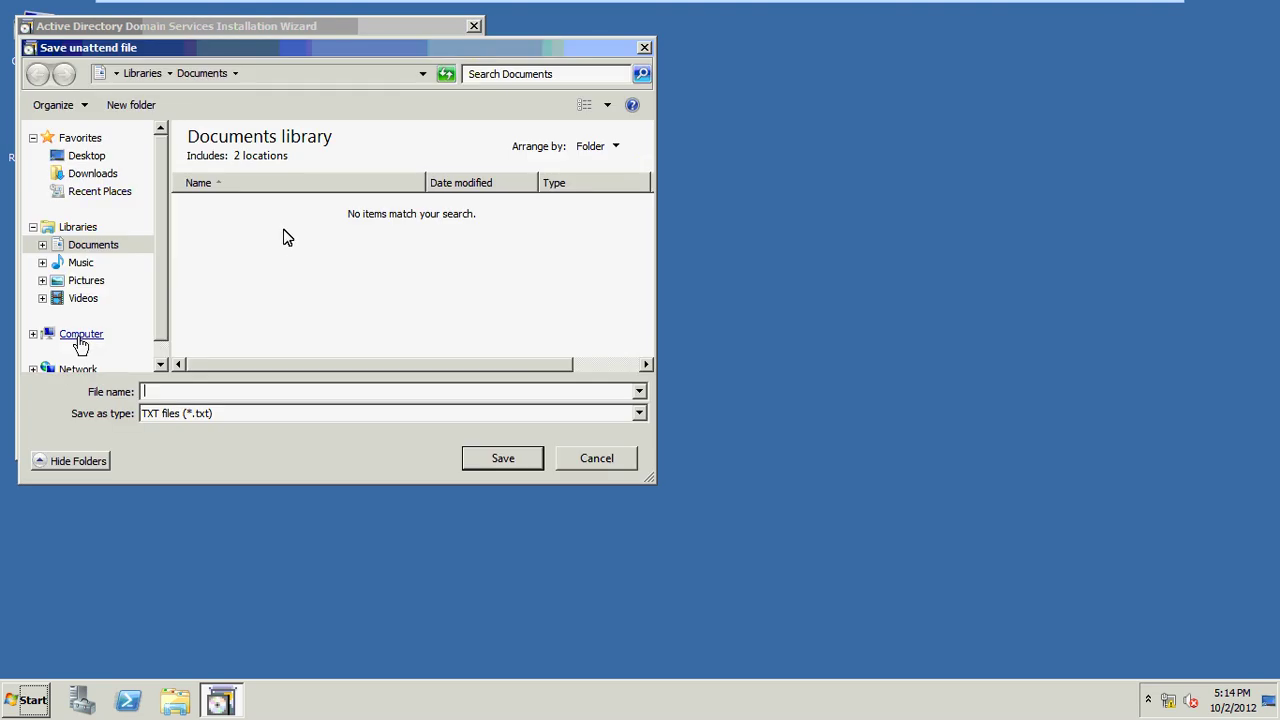
{"action": "double_click", "coordinate": [300, 177]}
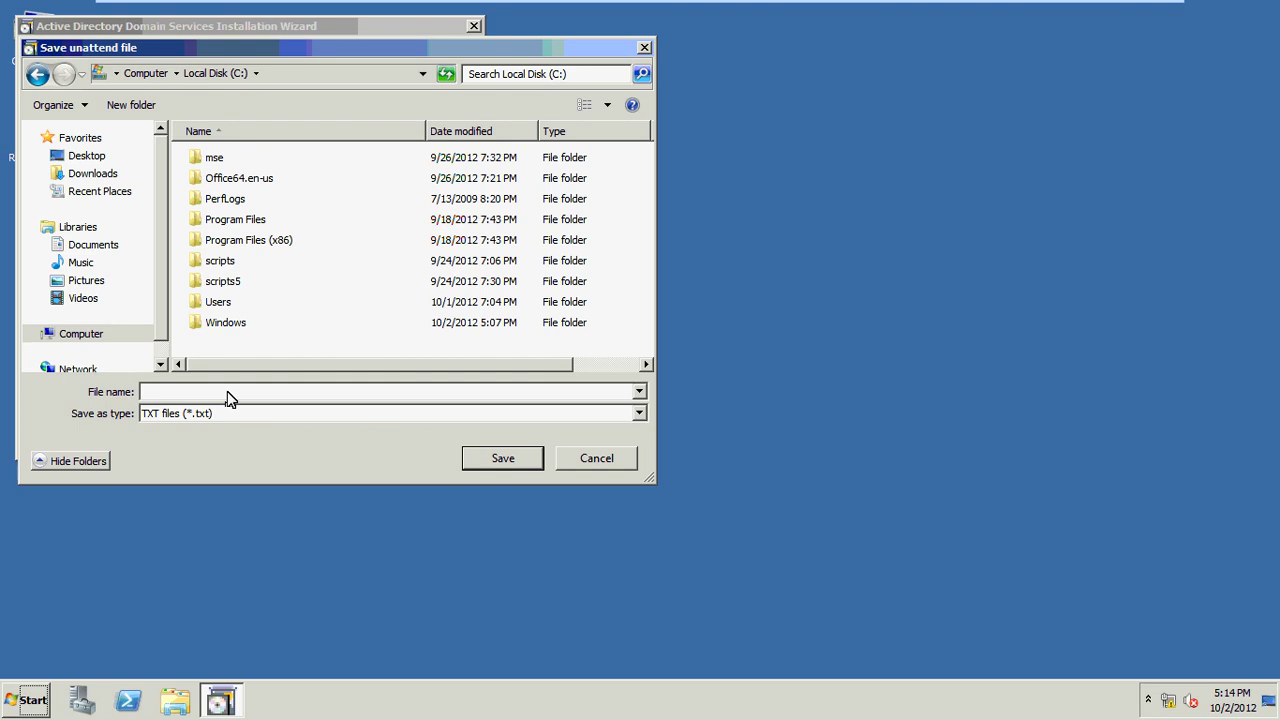
{"action": "type", "text": "ADC Server Installation"}
{"action": "key", "text": "Return"}
{"action": "left_click", "coordinate": [771, 403]}
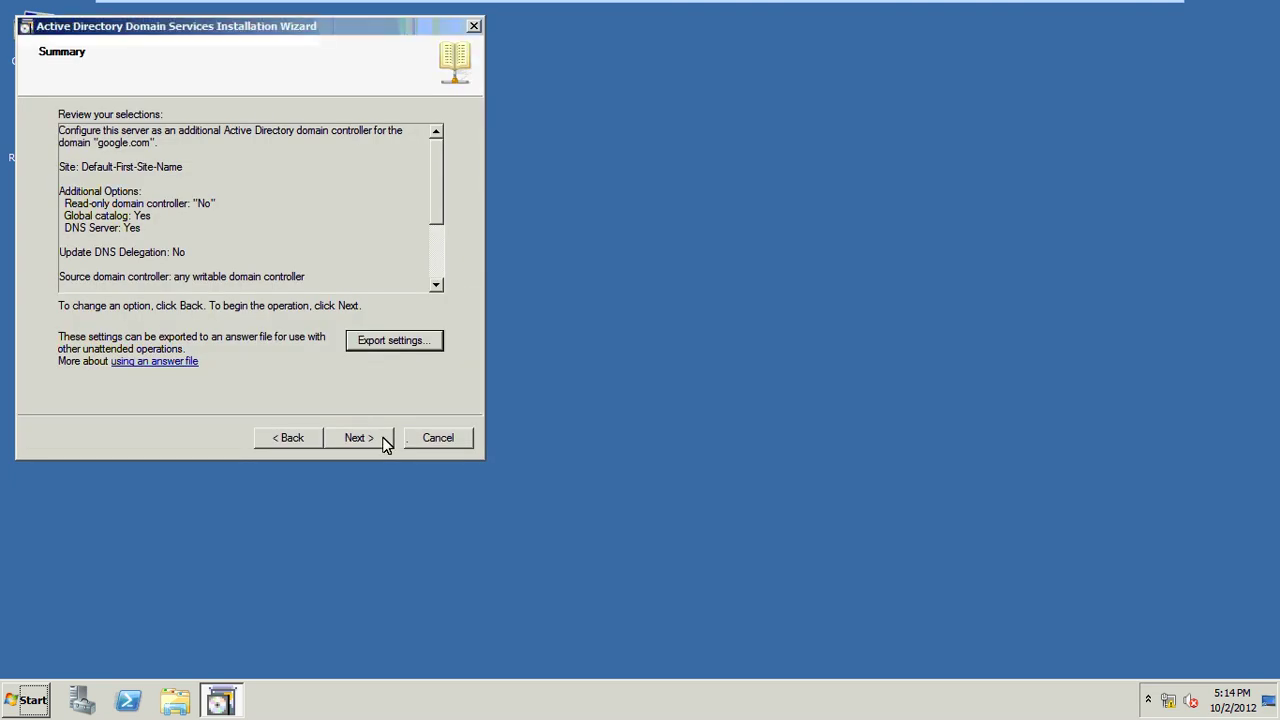
Step: Start the Active Directory Domain Services installation and set the server to reboot on completion
{"action": "left_click", "coordinate": [383, 444]}
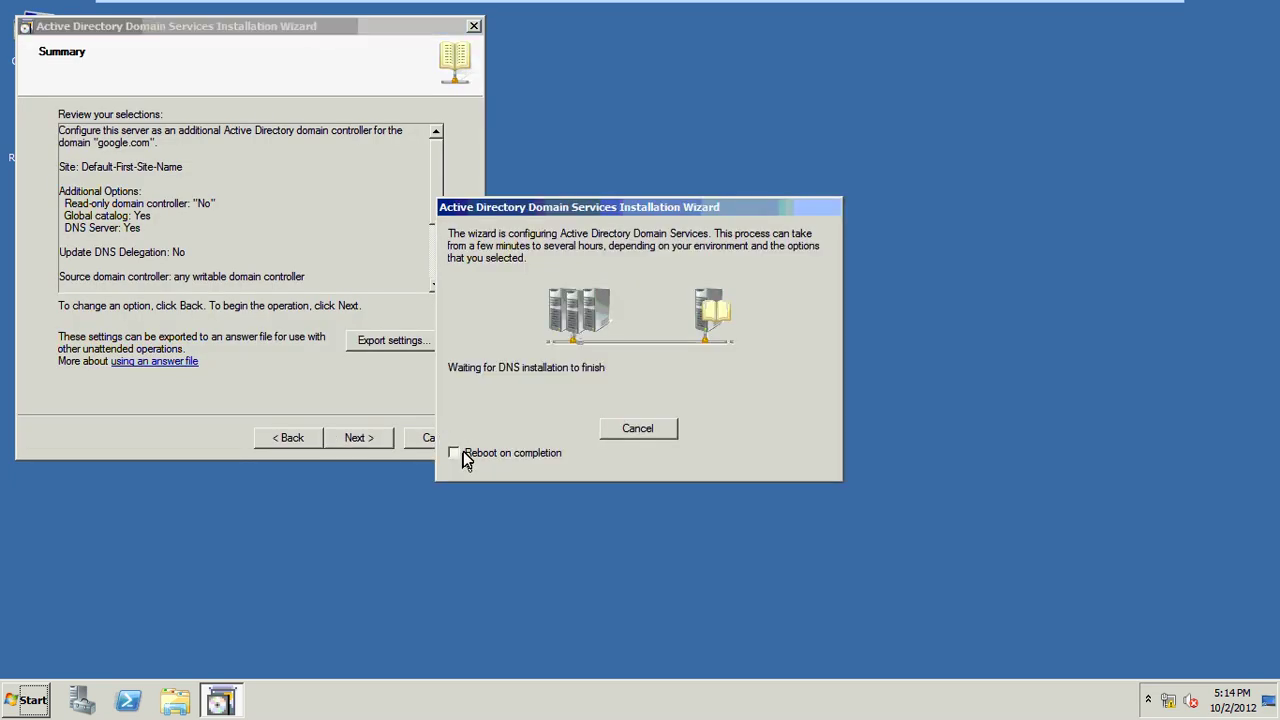
{"action": "left_click", "coordinate": [463, 453]}
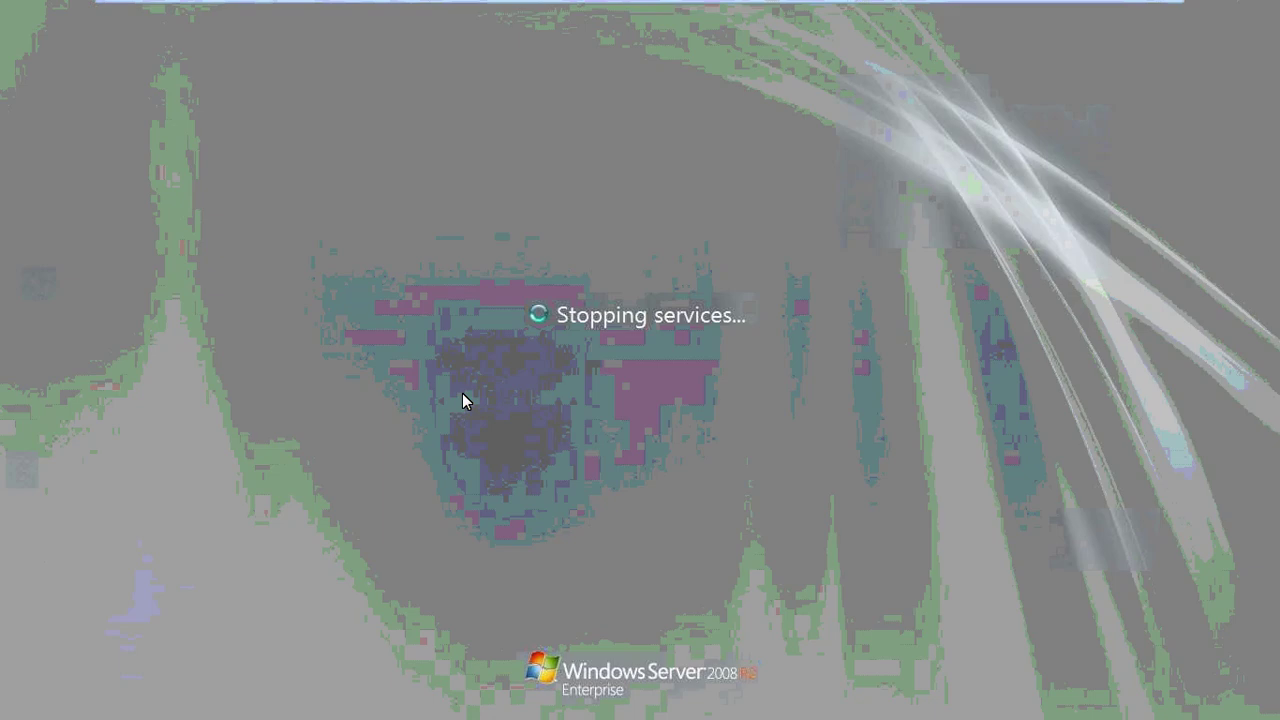
{"action": "key", "text": "ctrl+alt"}
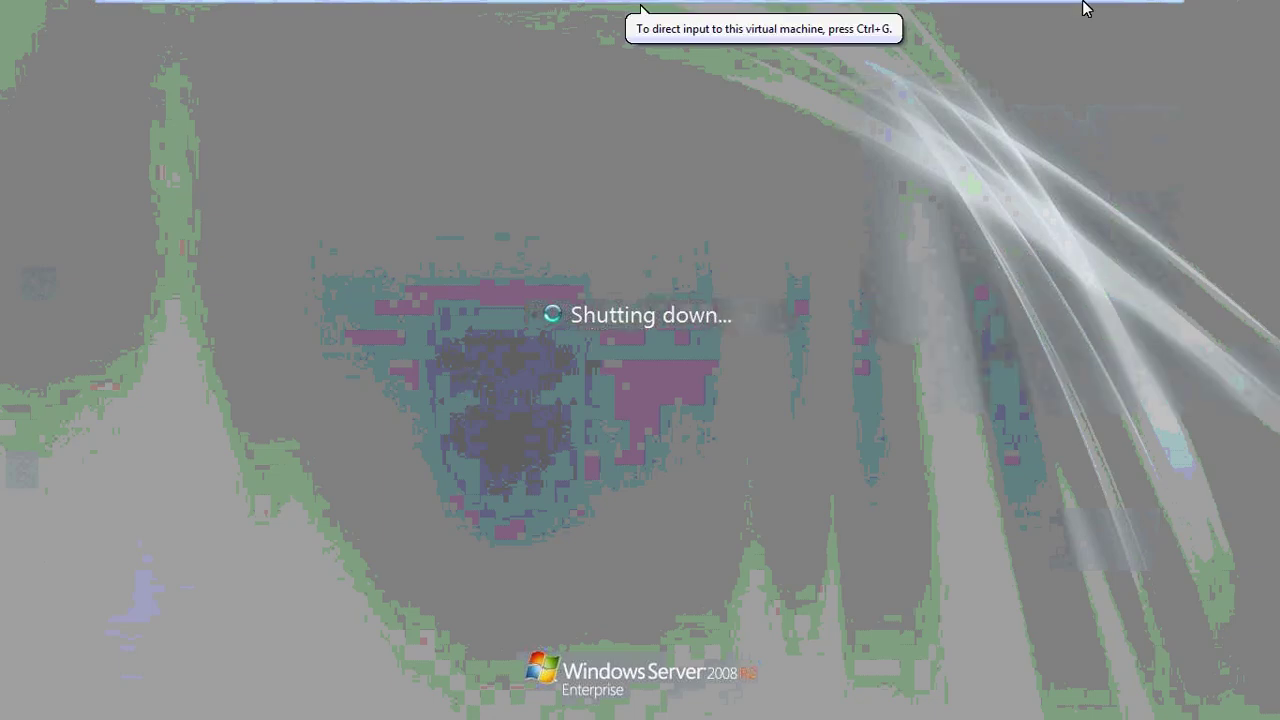
{"action": "mouse_move", "coordinate": [1146, 8]}
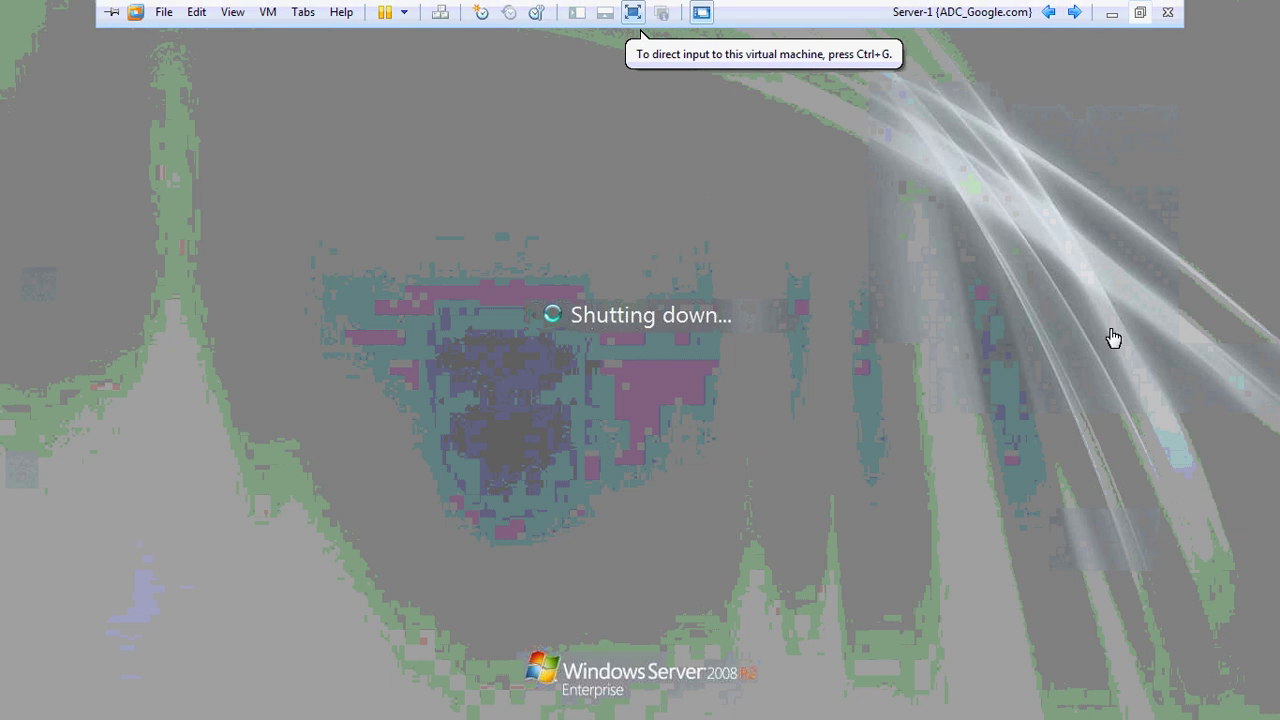
{"action": "key", "text": "ctrl+alt+Return"}
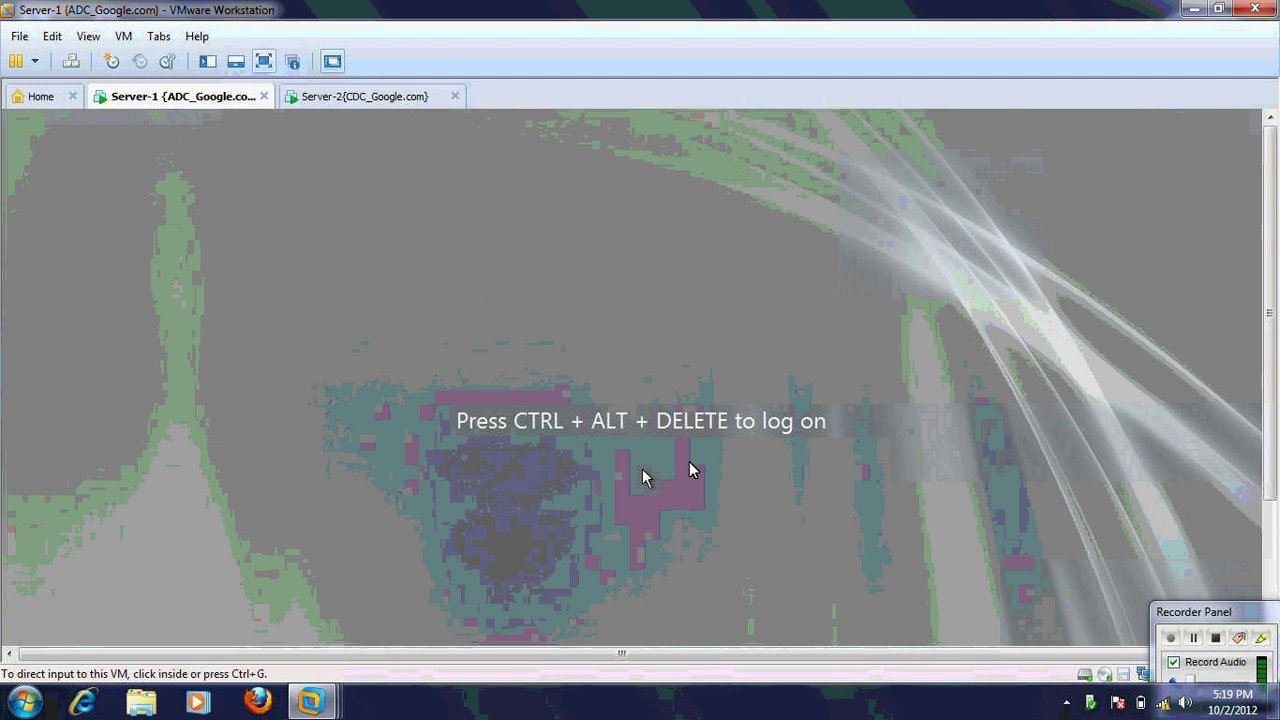
{"action": "key", "text": "ctrl+alt+Return"}
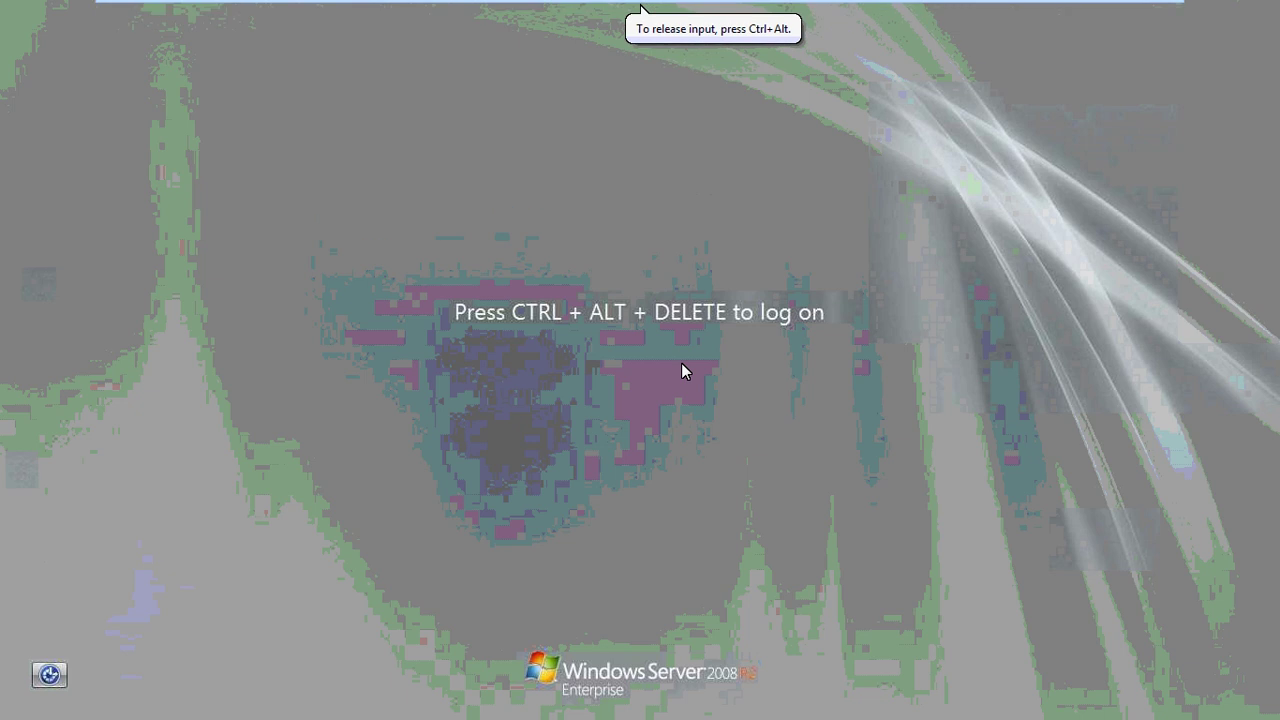
Step: Log on to the restarted server as GOOGLE\Administrator by entering the account password
{"action": "key", "text": "ctrl+alt+Insert"}
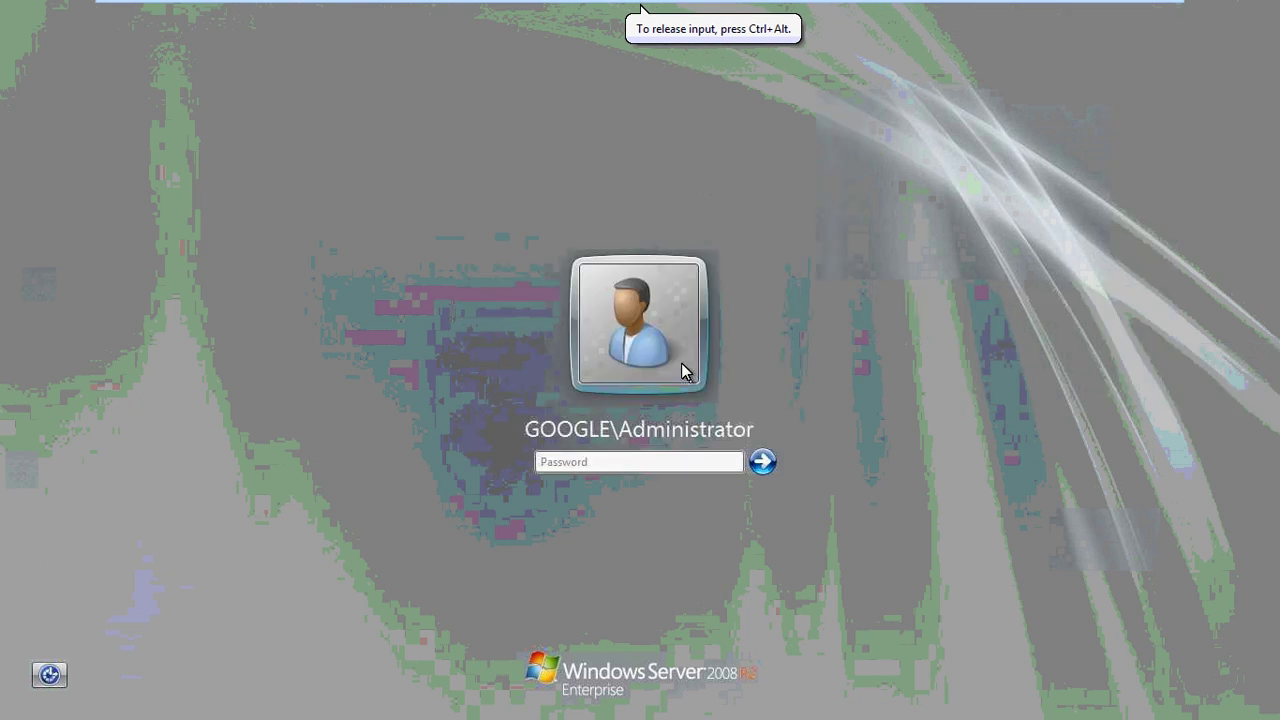
{"action": "type", "text": "***"}
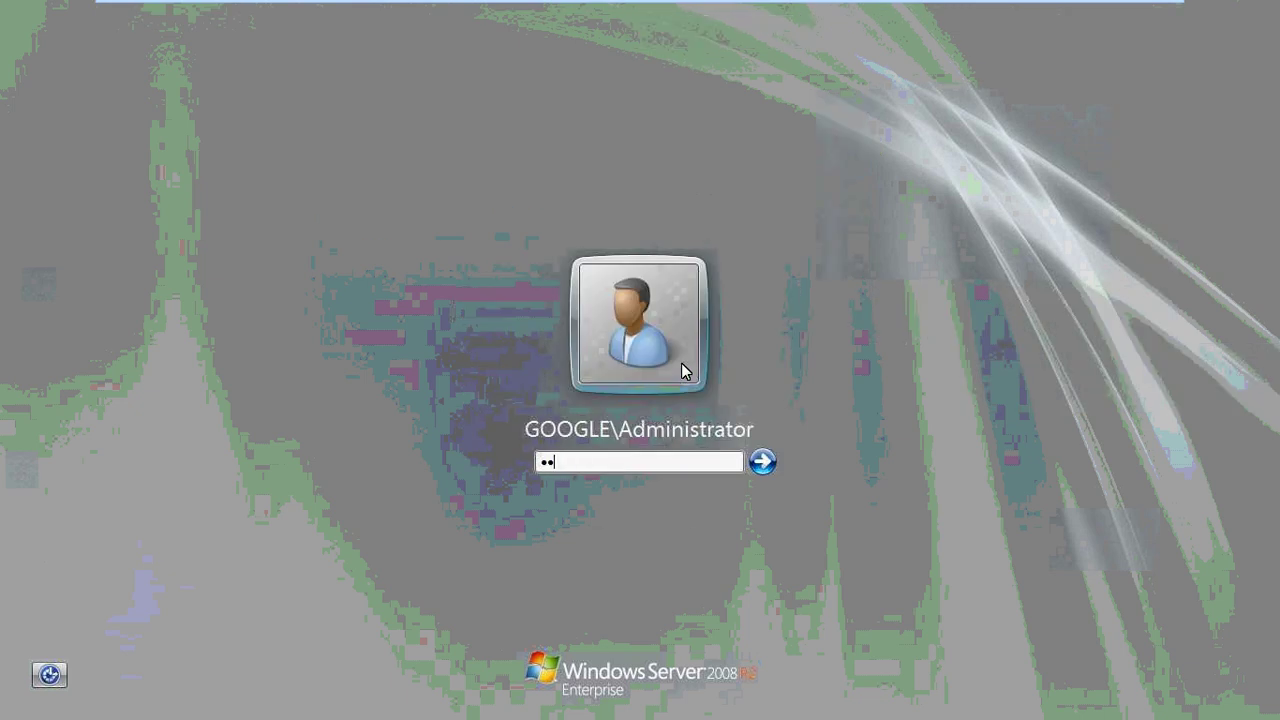
{"action": "type", "text": "***"}
{"action": "key", "text": "Return"}
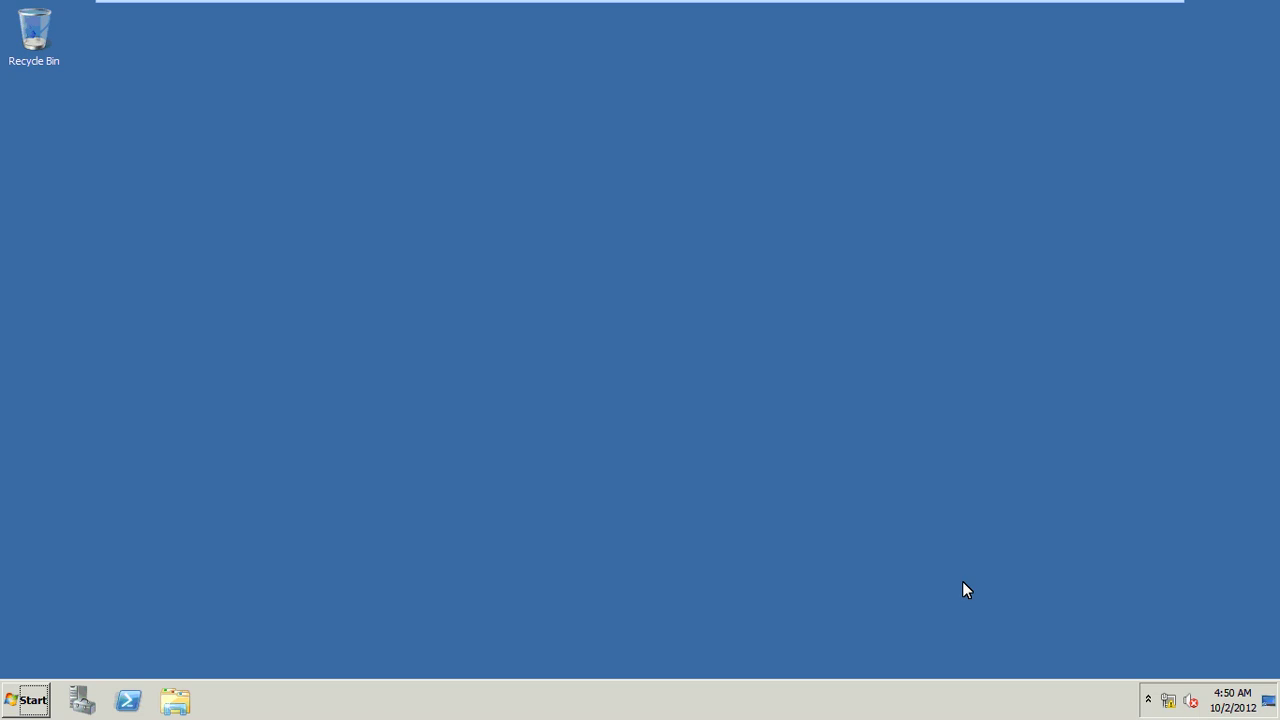
Step: Run ncpa.cpl and view the Internet Protocol Version 4 properties of the Local Area Connection to check its IP and DNS addresses
{"action": "key", "text": "super+r"}
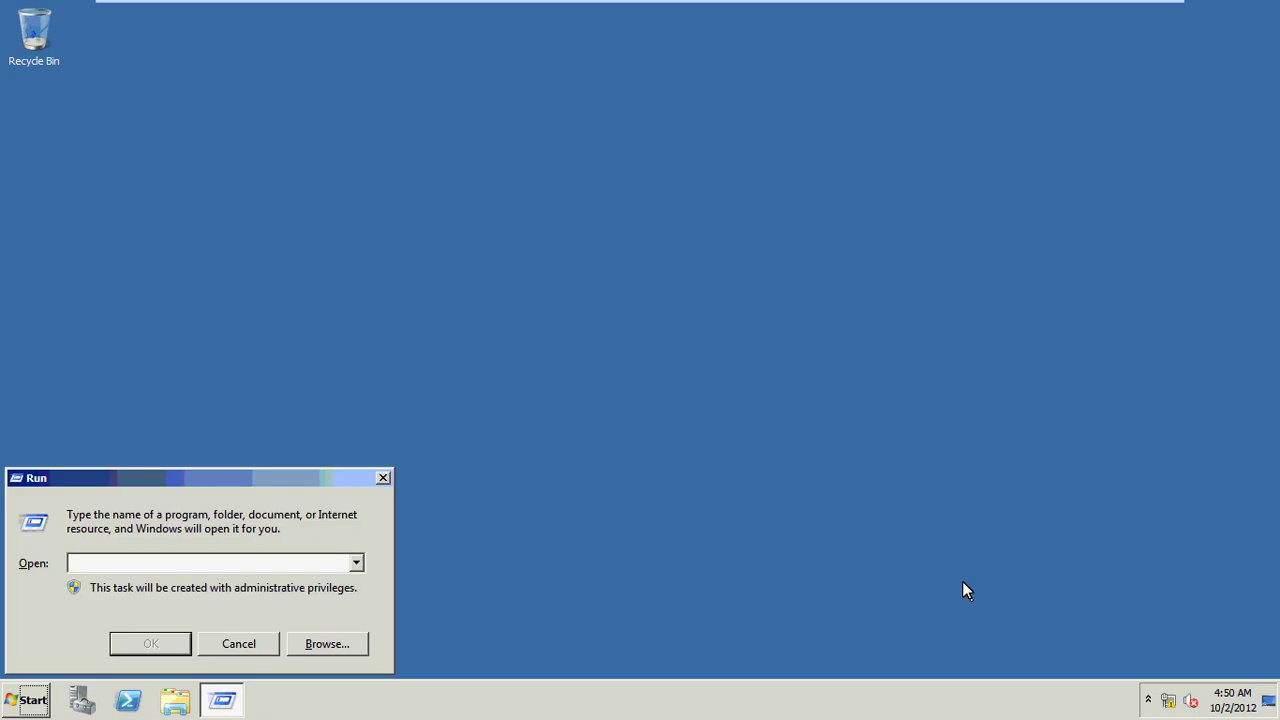
{"action": "type", "text": "ncpa.cpl"}
{"action": "key", "text": "Return"}
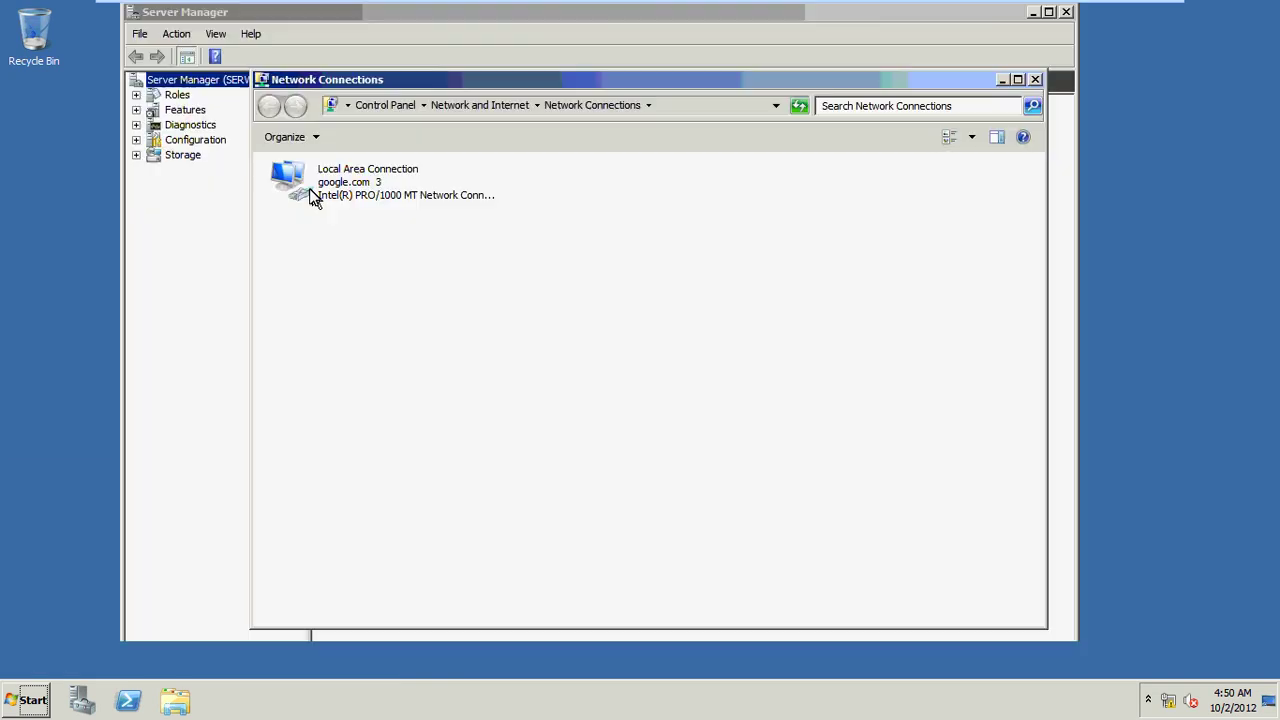
{"action": "left_click", "coordinate": [323, 197]}
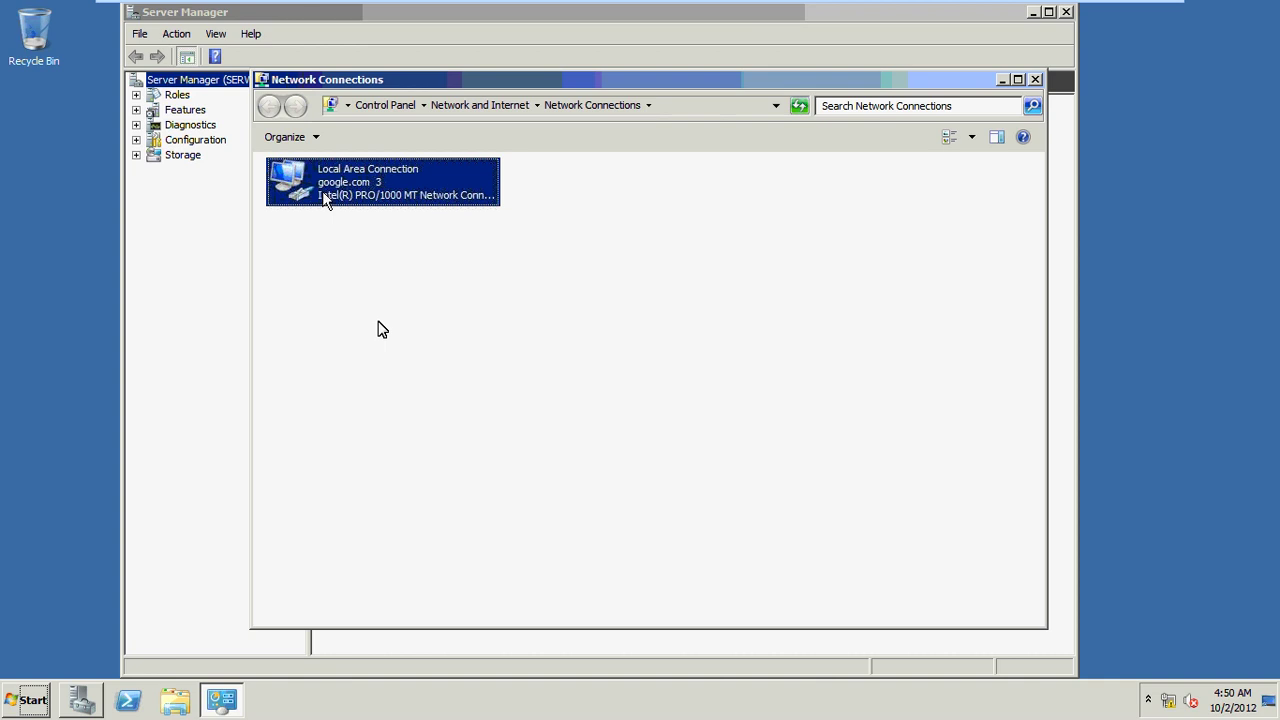
{"action": "right_click", "coordinate": [323, 195]}
{"action": "left_click", "coordinate": [362, 343]}
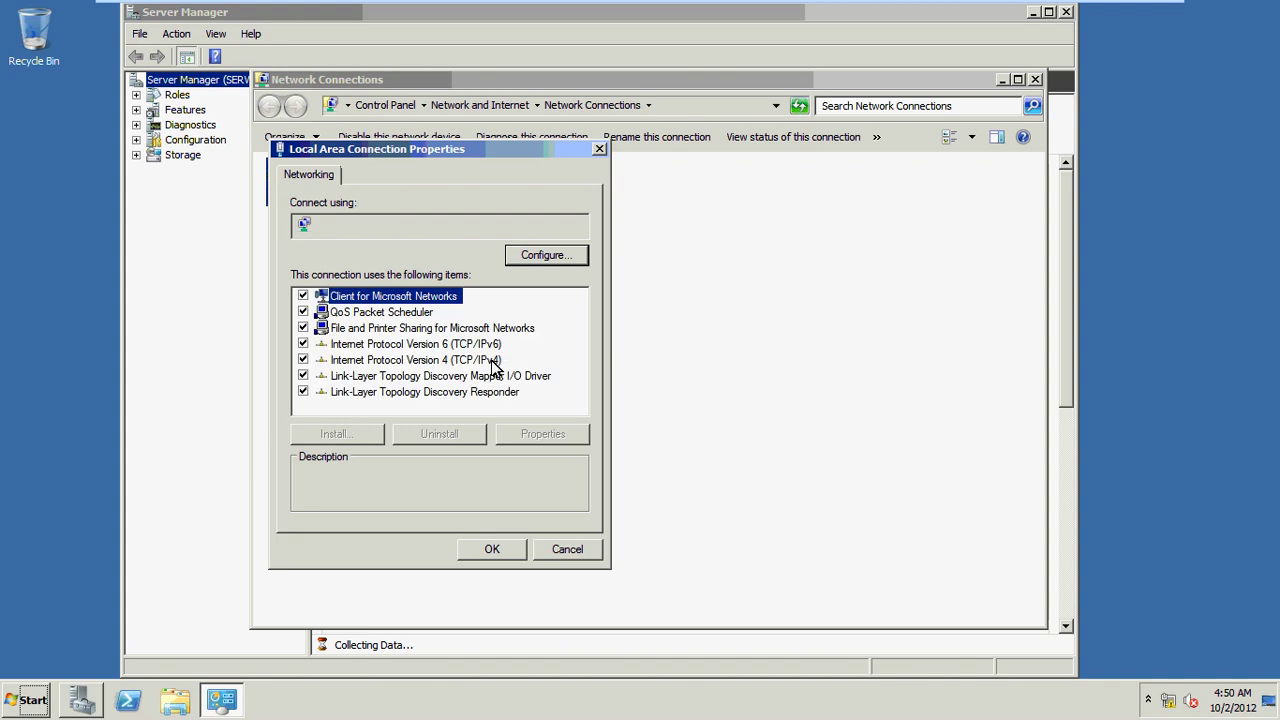
{"action": "left_click", "coordinate": [490, 362]}
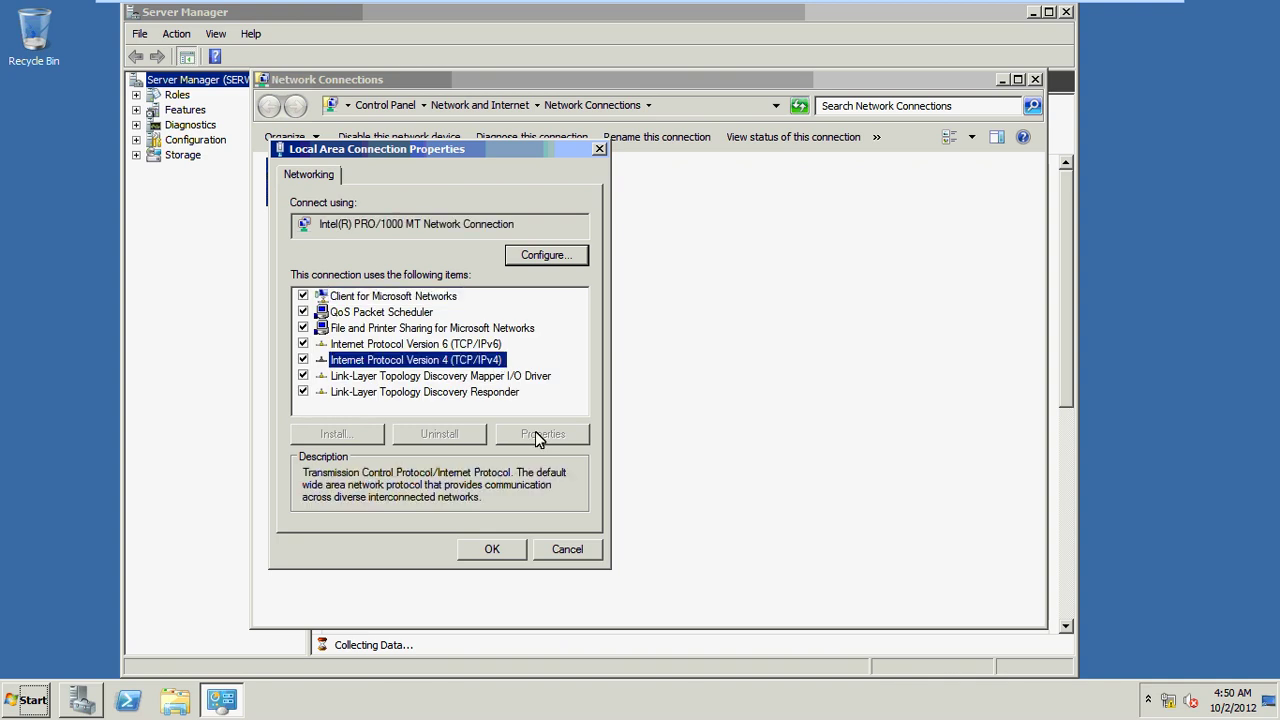
{"action": "left_click", "coordinate": [518, 428]}
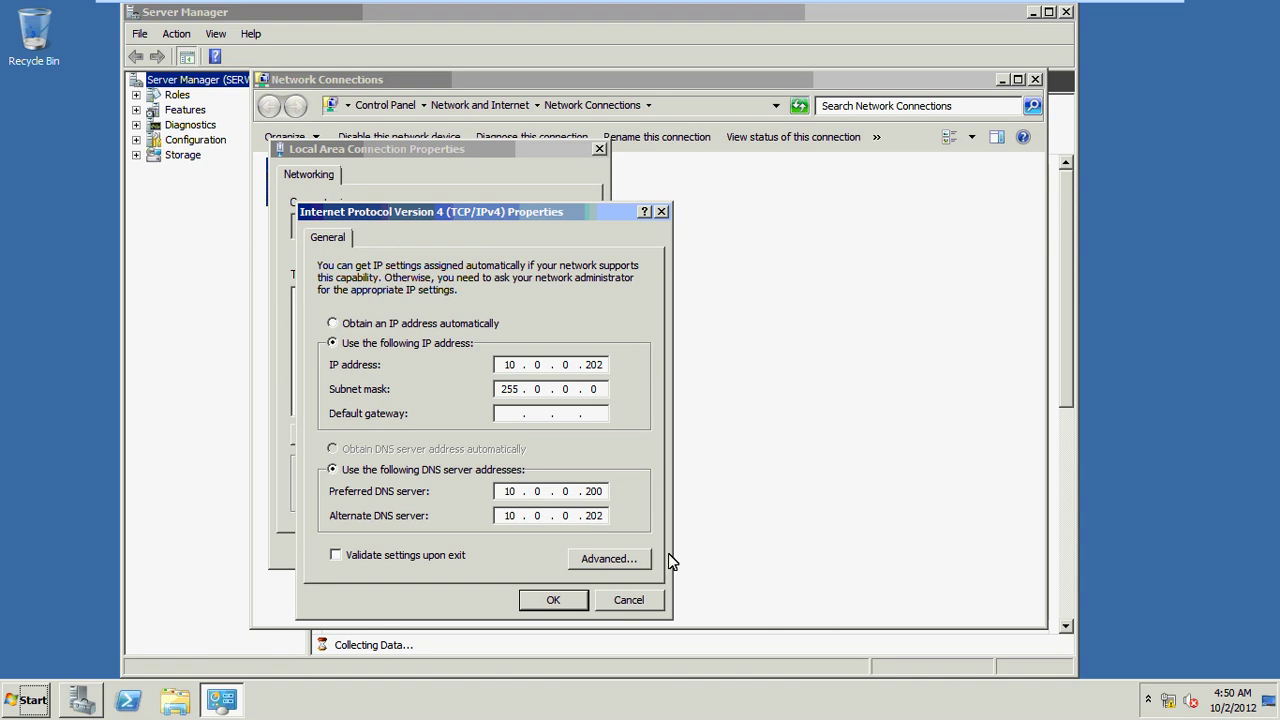
Step: Close the IPv4 and Local Area Connection properties, the Network Connections window and Server Manager
{"action": "left_click", "coordinate": [527, 596]}
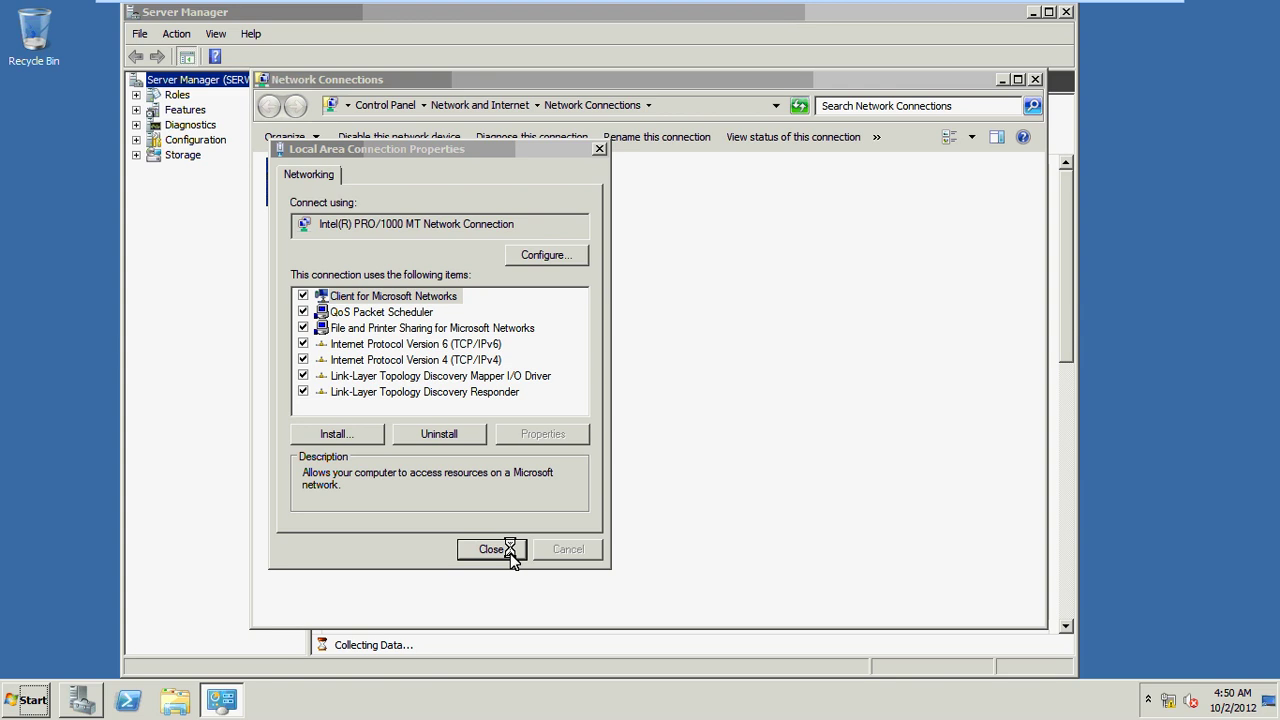
{"action": "left_click", "coordinate": [505, 549]}
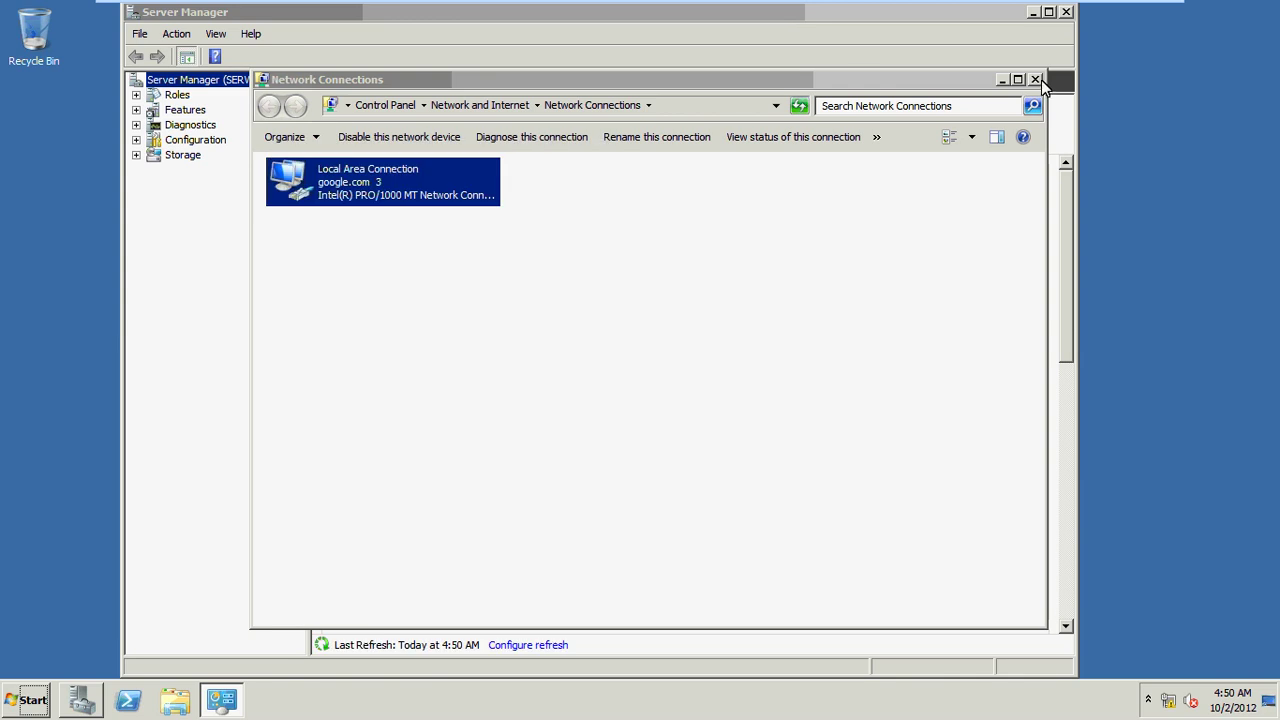
{"action": "left_click", "coordinate": [1035, 79]}
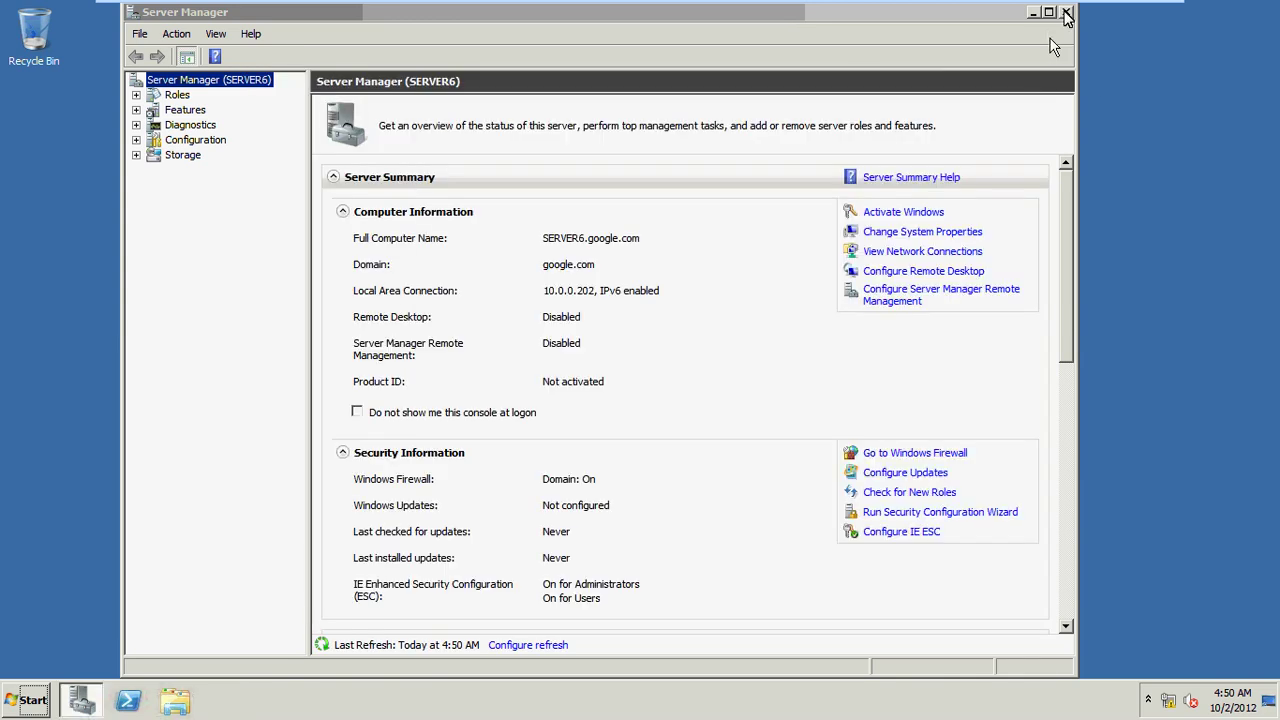
{"action": "left_click", "coordinate": [1066, 15]}
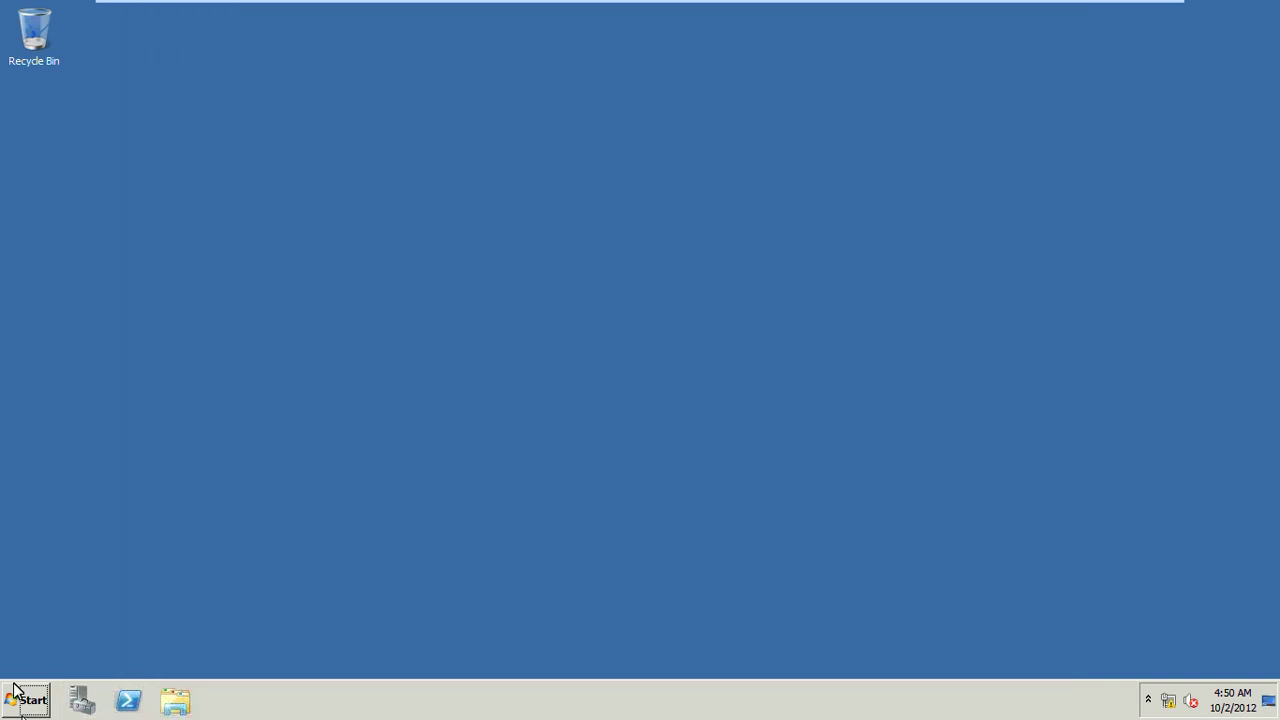
Step: Examine SERVER6's forward and reverse lookup zones and the 0.0.10.in-addr.arpa records in DNS Manager, then close it
{"action": "left_click", "coordinate": [14, 690]}
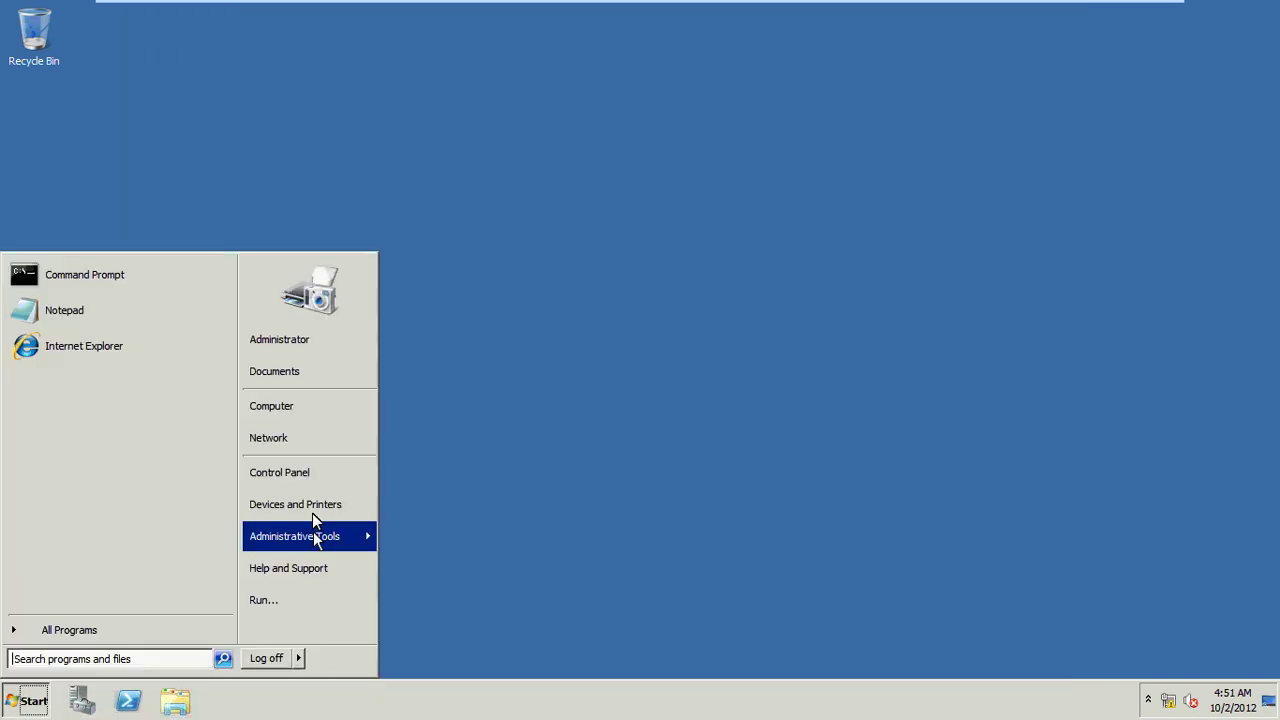
{"action": "left_click", "coordinate": [316, 537]}
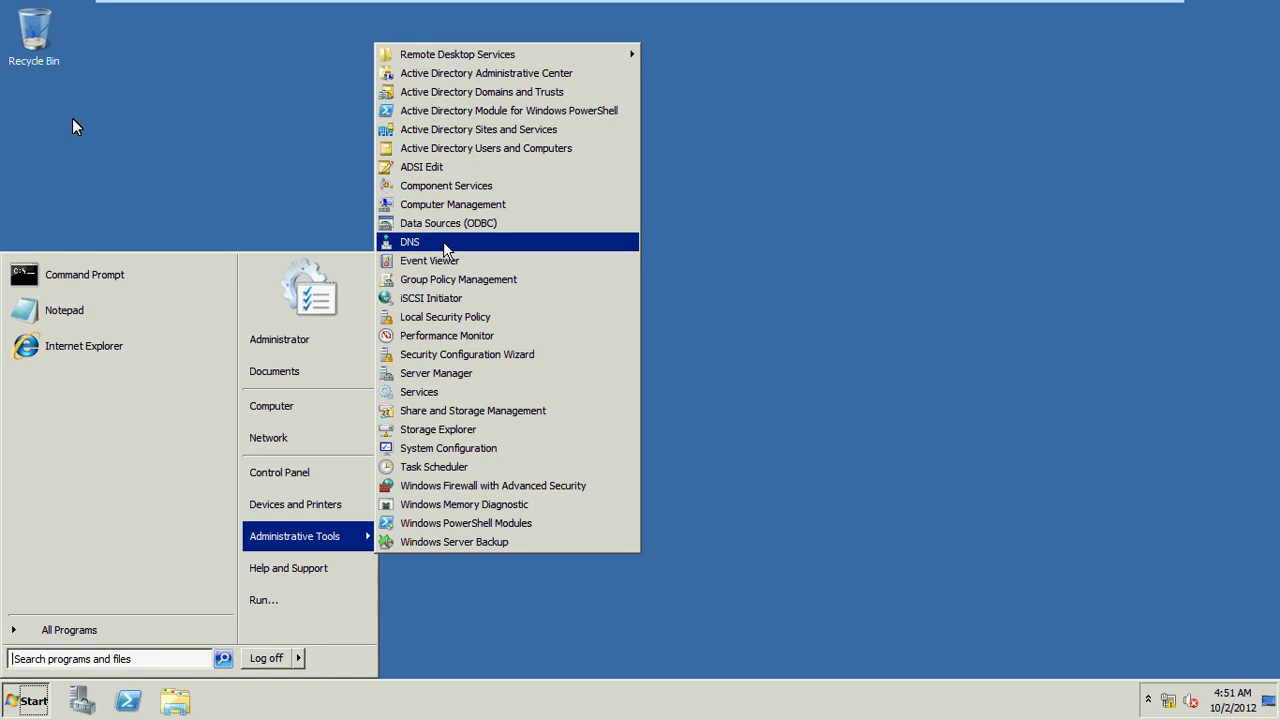
{"action": "left_click", "coordinate": [444, 243]}
{"action": "left_click", "coordinate": [57, 138]}
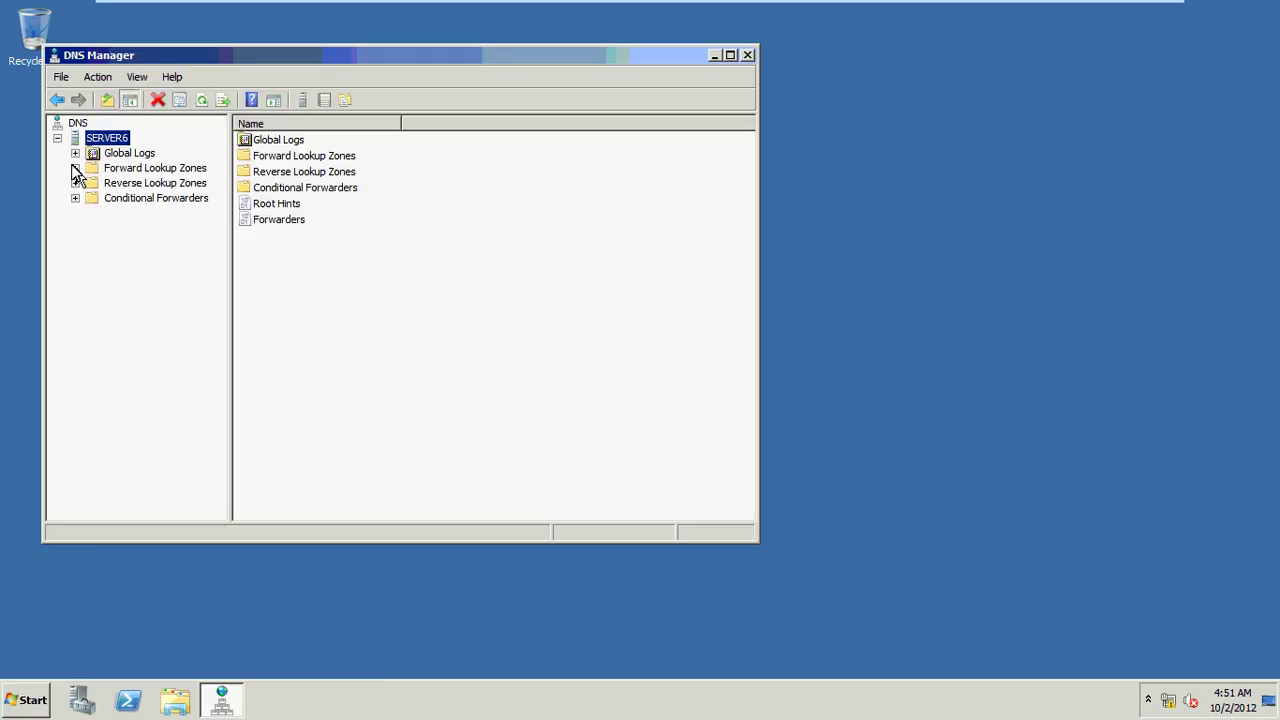
{"action": "left_click", "coordinate": [75, 168]}
{"action": "left_click", "coordinate": [76, 213]}
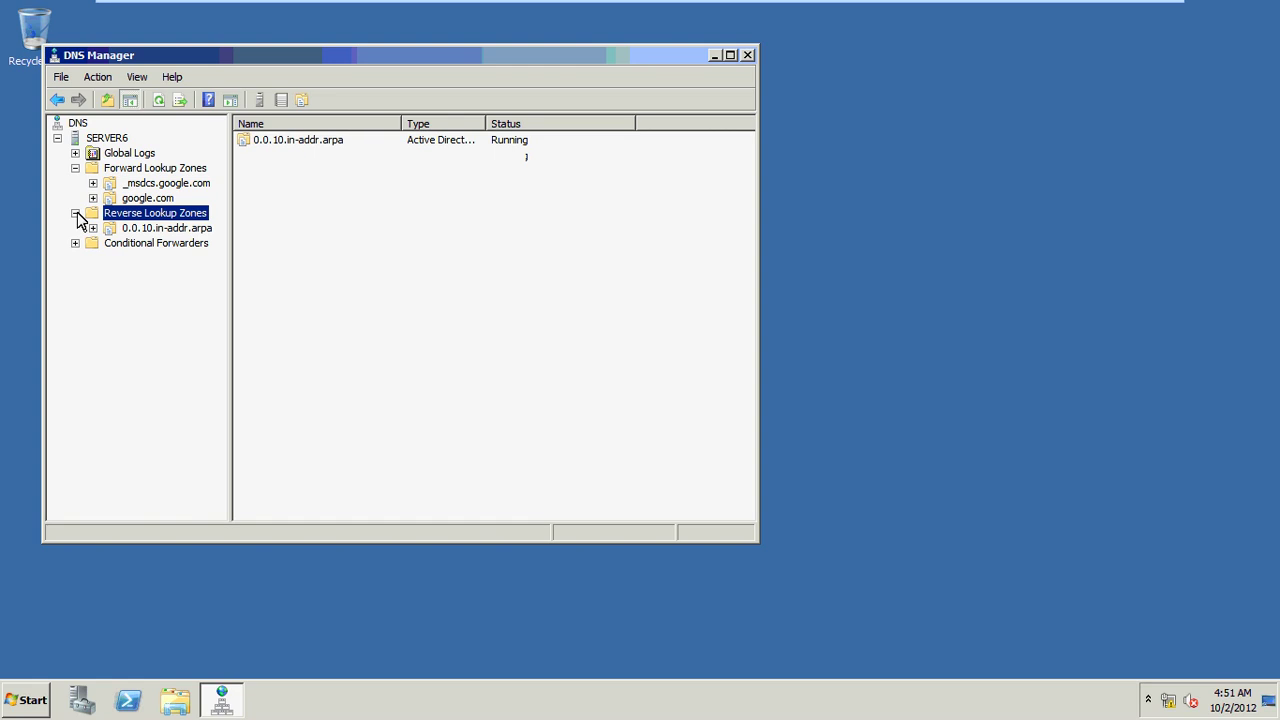
{"action": "left_click", "coordinate": [160, 229]}
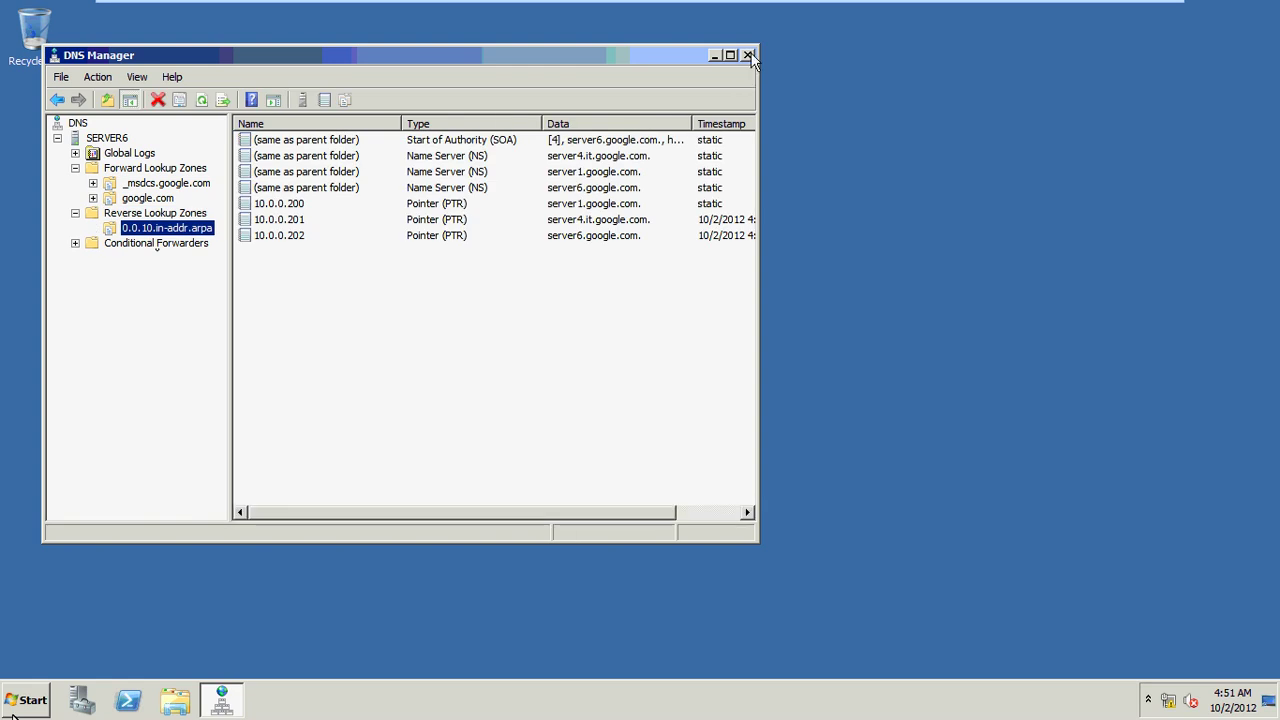
{"action": "left_click", "coordinate": [749, 56]}
Step: Open Active Directory Users and Computers in a maximized window and examine the contents of the google.com domain's Users container
{"action": "left_click", "coordinate": [18, 706]}
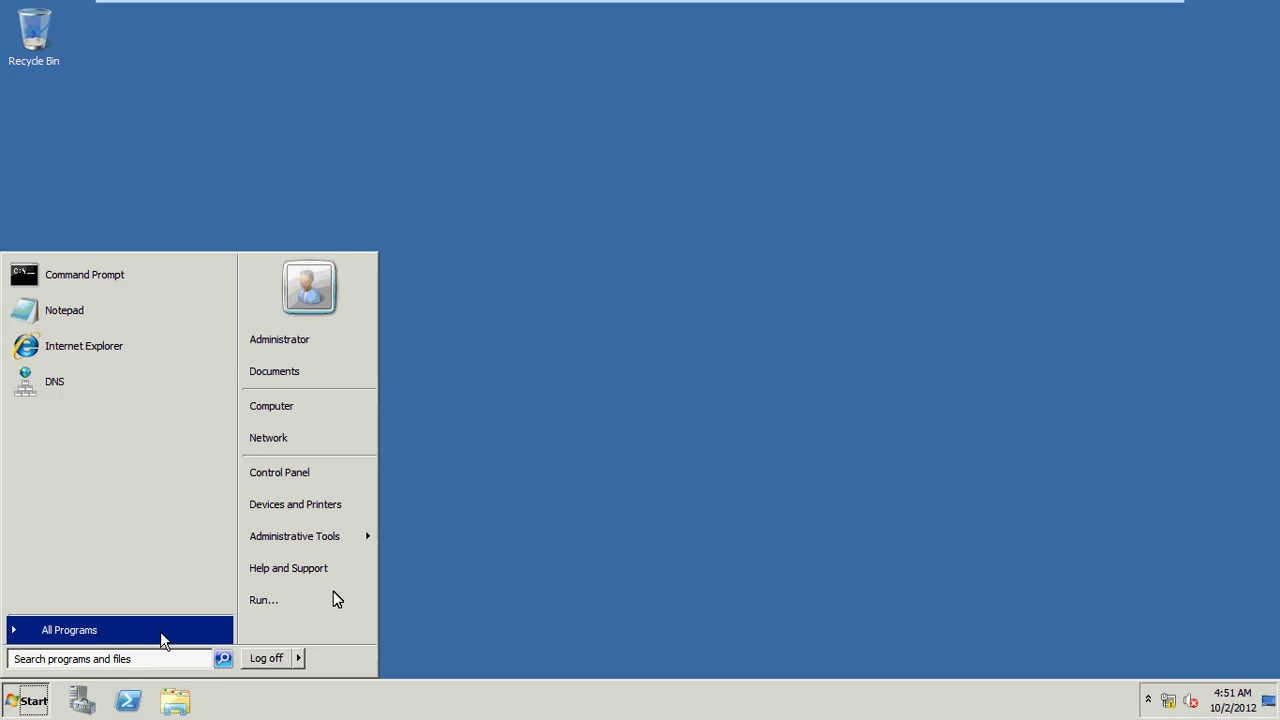
{"action": "mouse_move", "coordinate": [374, 536]}
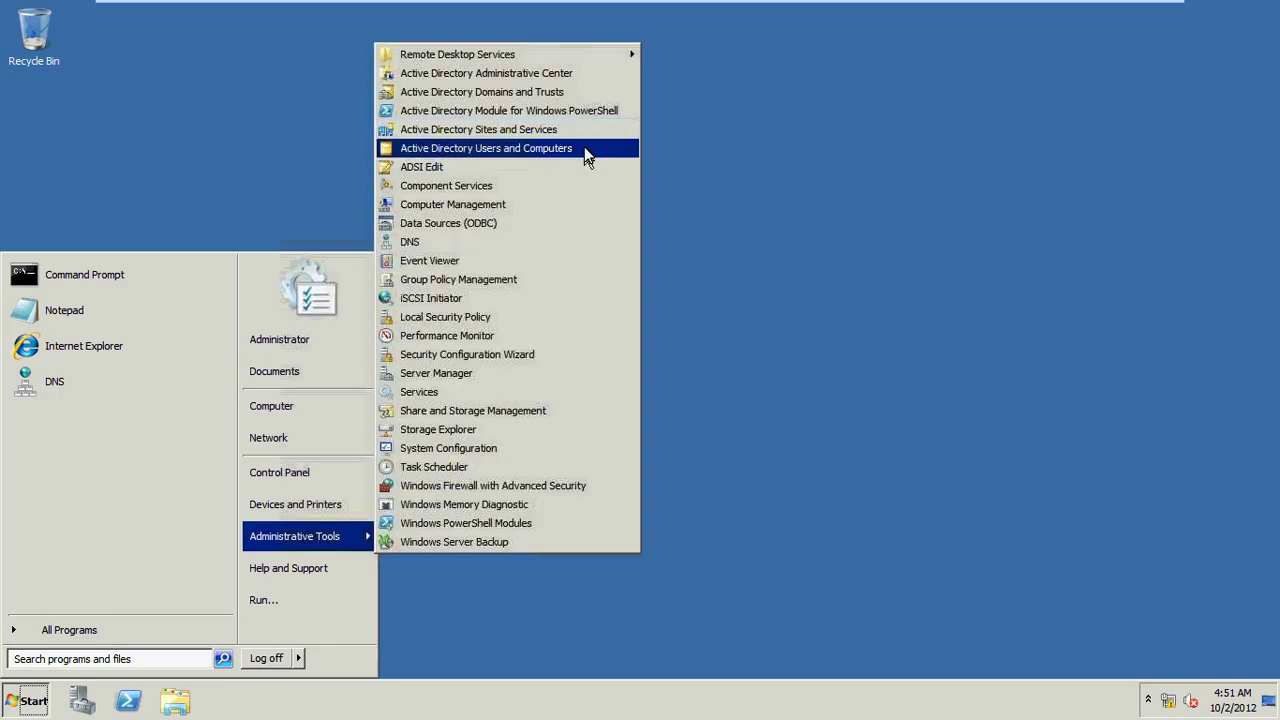
{"action": "left_click", "coordinate": [586, 150]}
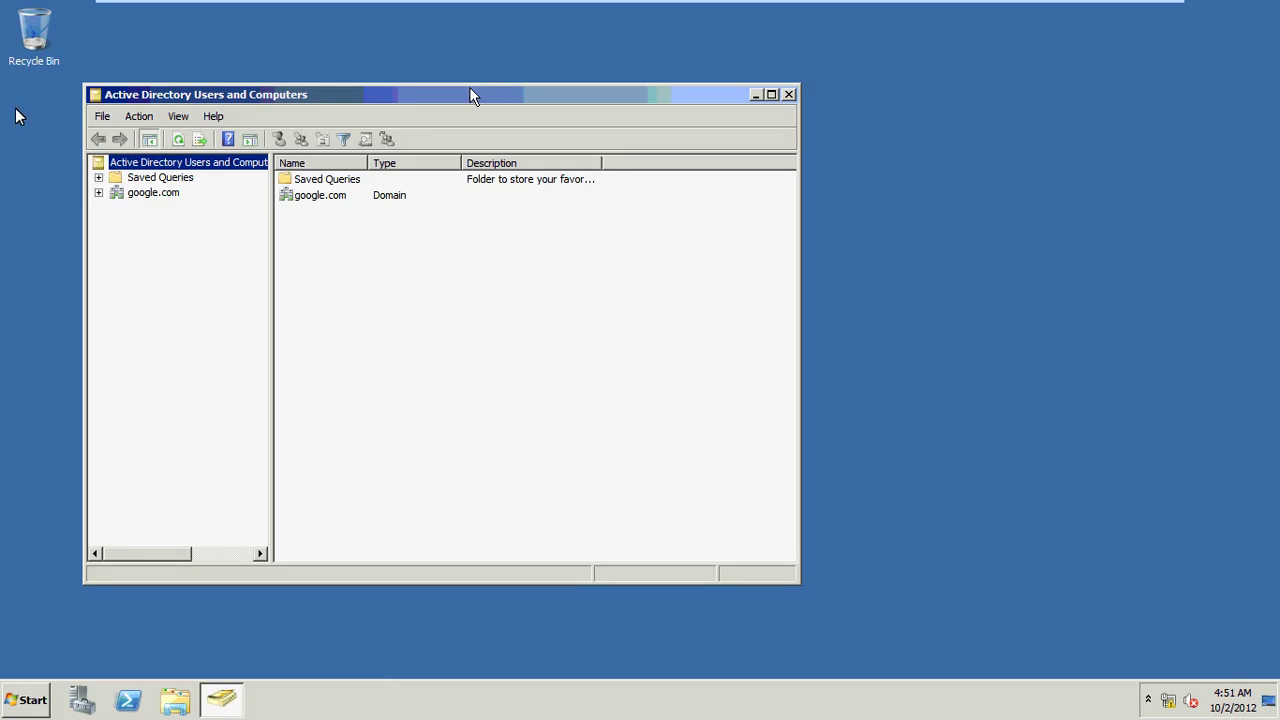
{"action": "double_click", "coordinate": [471, 94]}
{"action": "left_click", "coordinate": [12, 106]}
{"action": "left_click", "coordinate": [72, 196]}
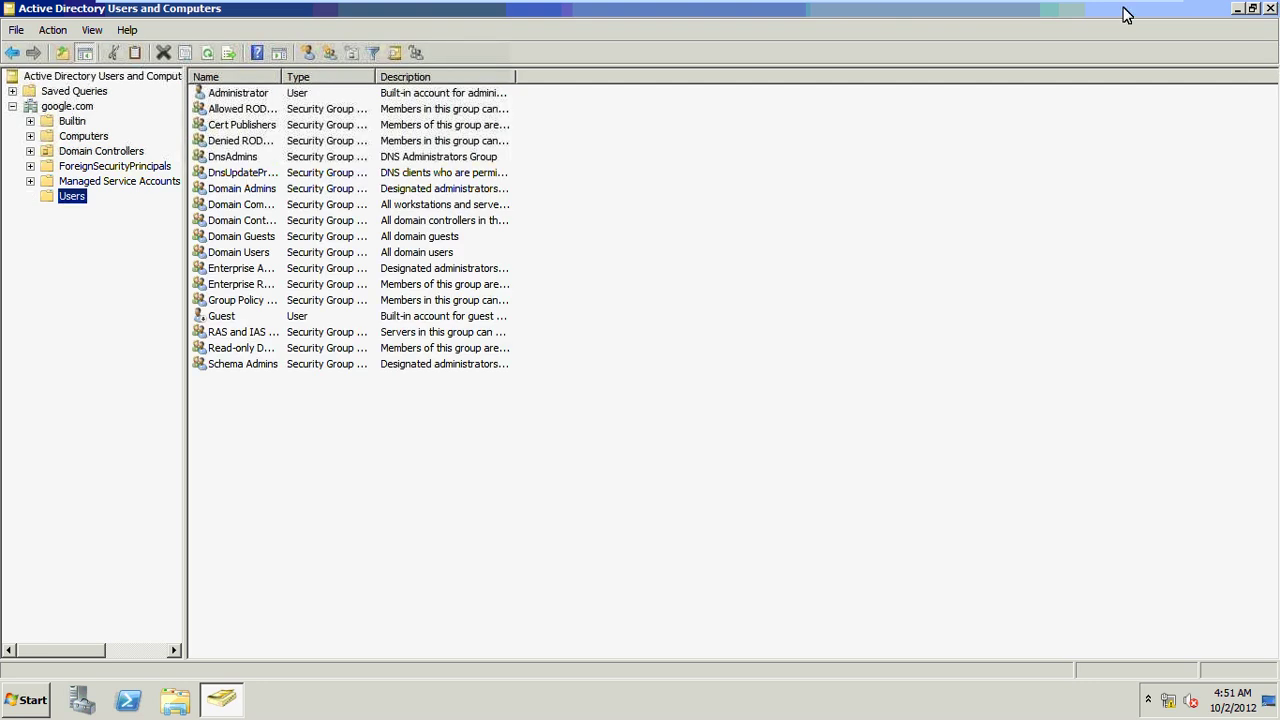
Step: Close Active Directory Users and Computers and take the Server-1 virtual machine out of full-screen mode
{"action": "key", "text": "alt+F4"}
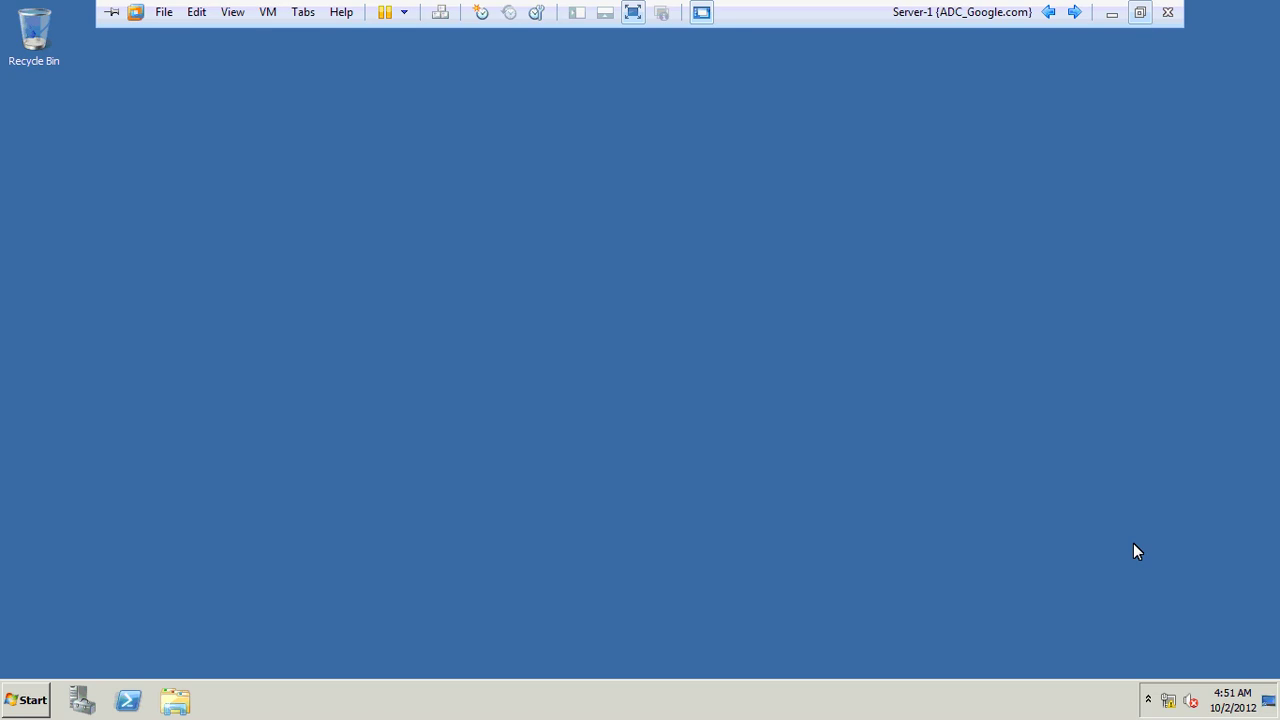
{"action": "key", "text": "ctrl+alt+Return"}
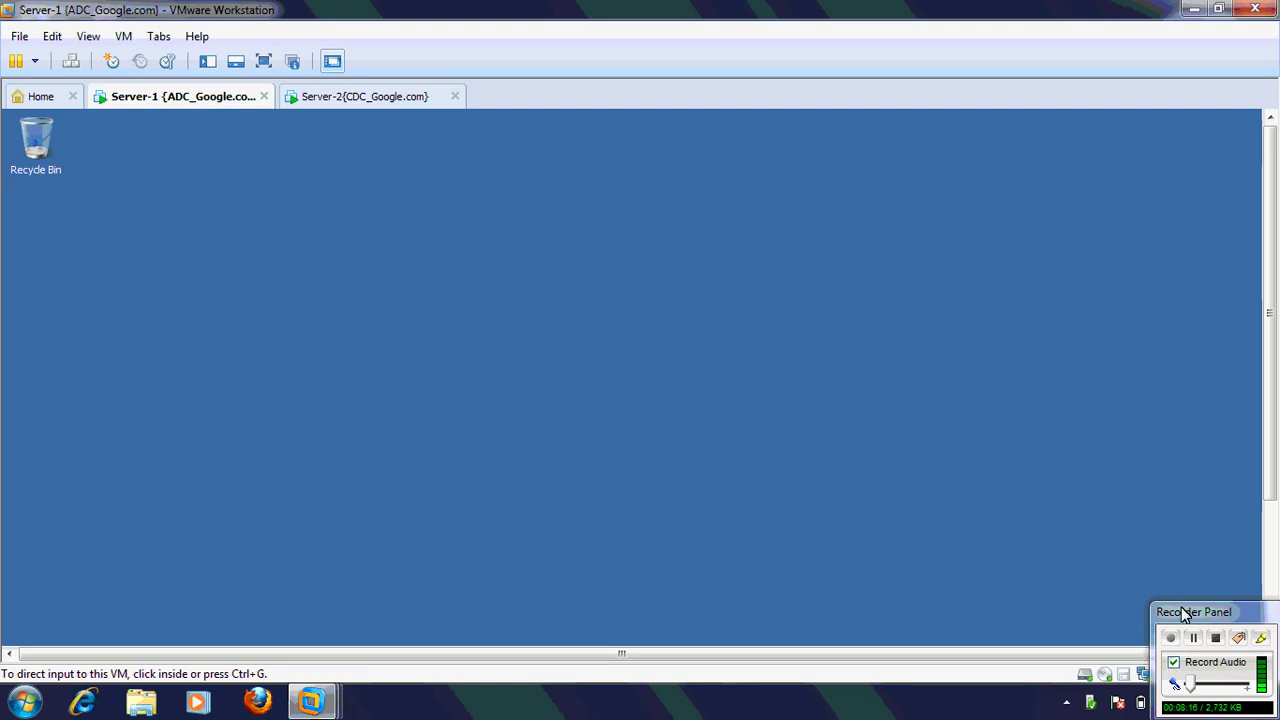
{"action": "left_click", "coordinate": [1190, 537]}
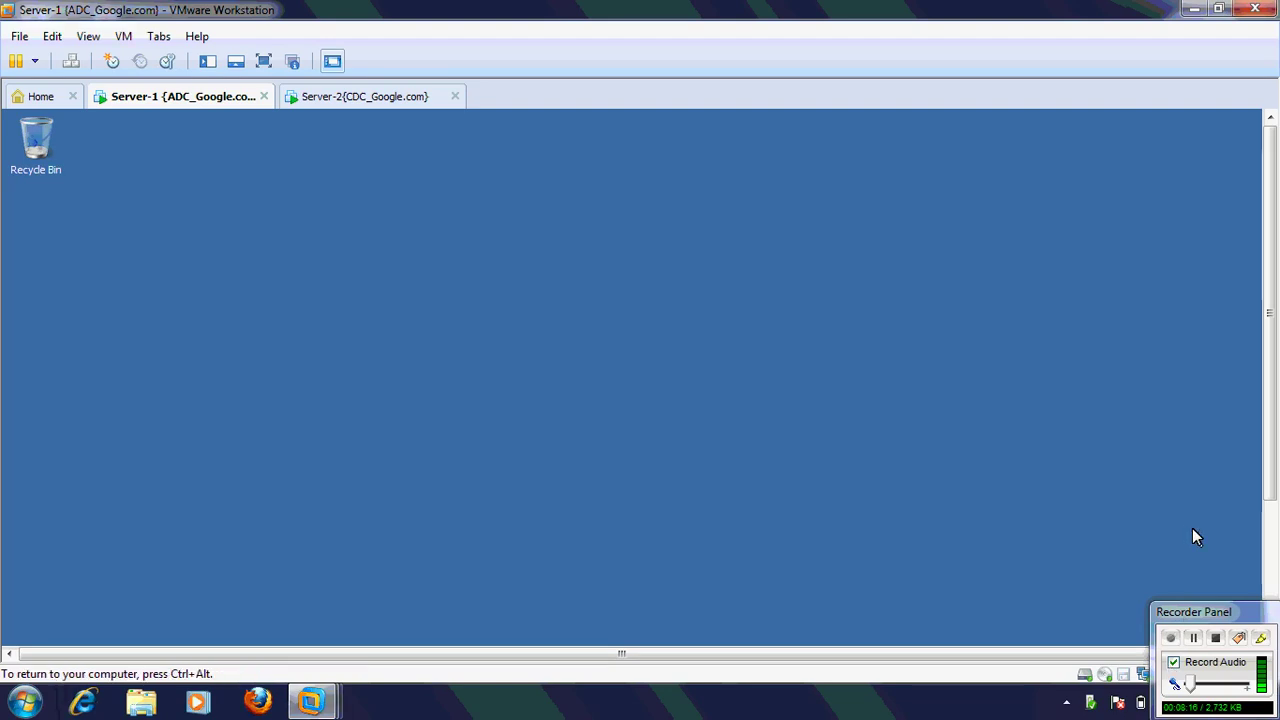